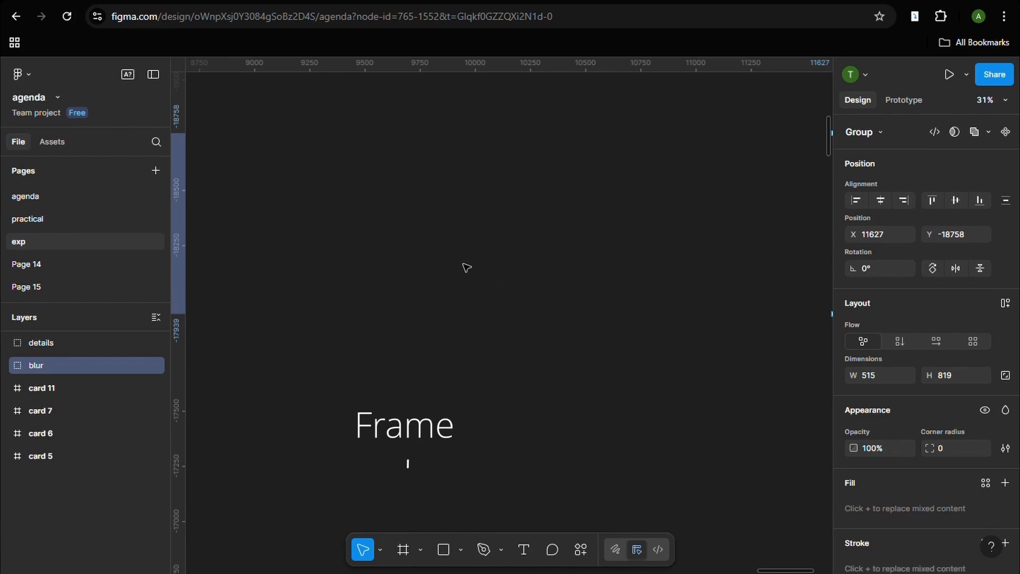
Create a new frame from the Android Medium phone preset
{"action": "key", "text": "f"}
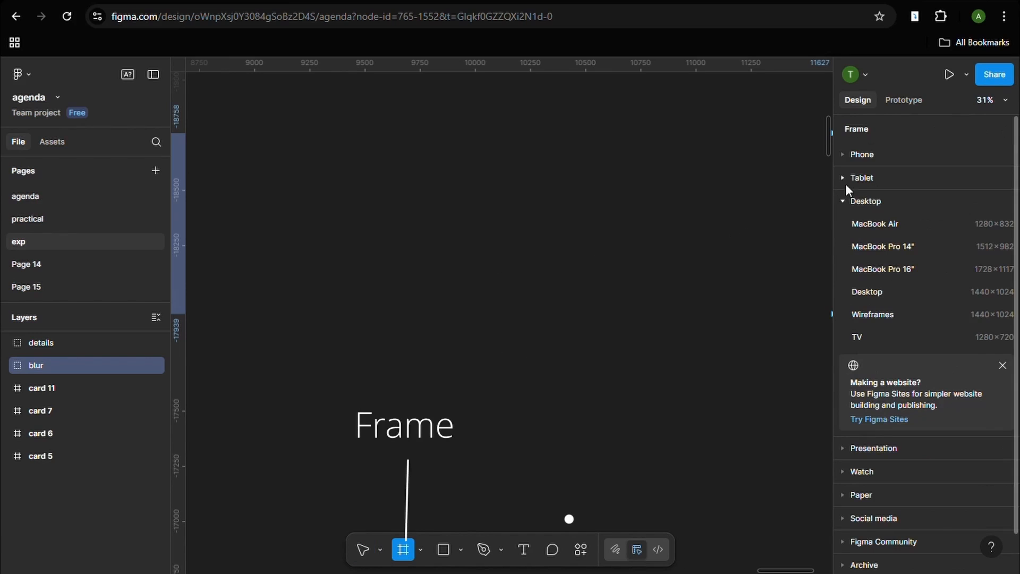
{"action": "left_click", "coordinate": [845, 155]}
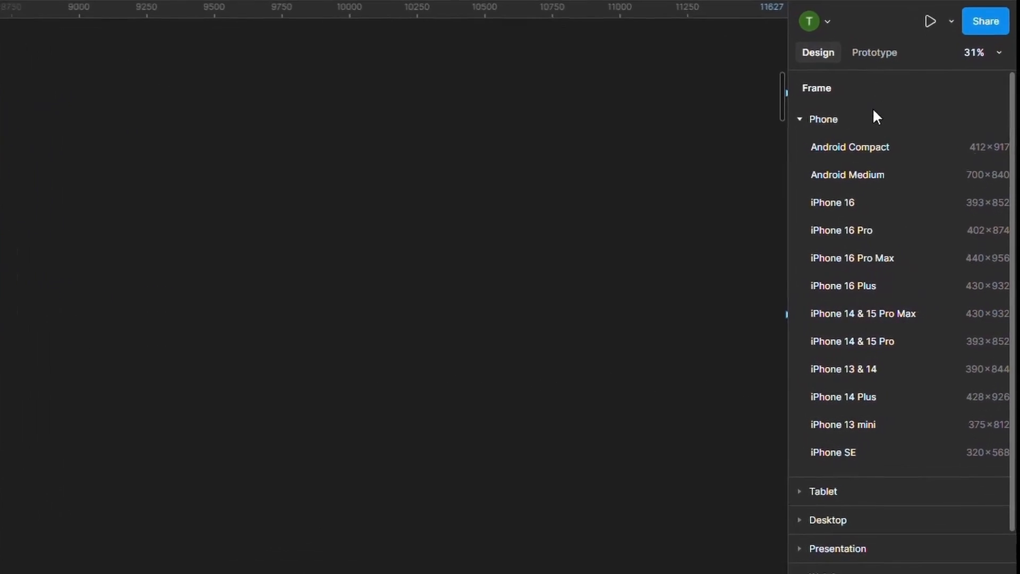
{"action": "scroll", "coordinate": [847, 239], "scroll_direction": "down", "scroll_amount": 3}
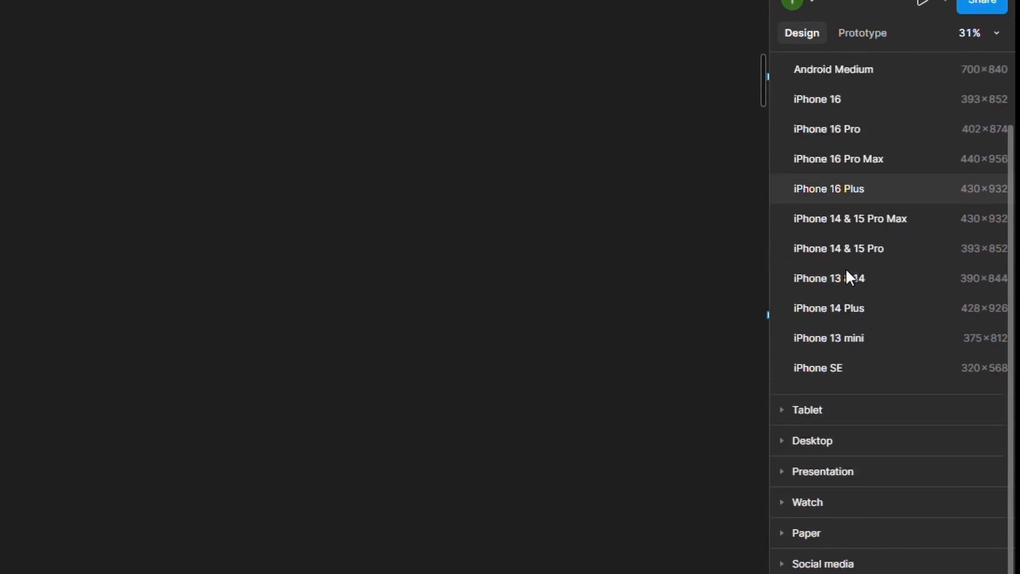
{"action": "left_click", "coordinate": [795, 412]}
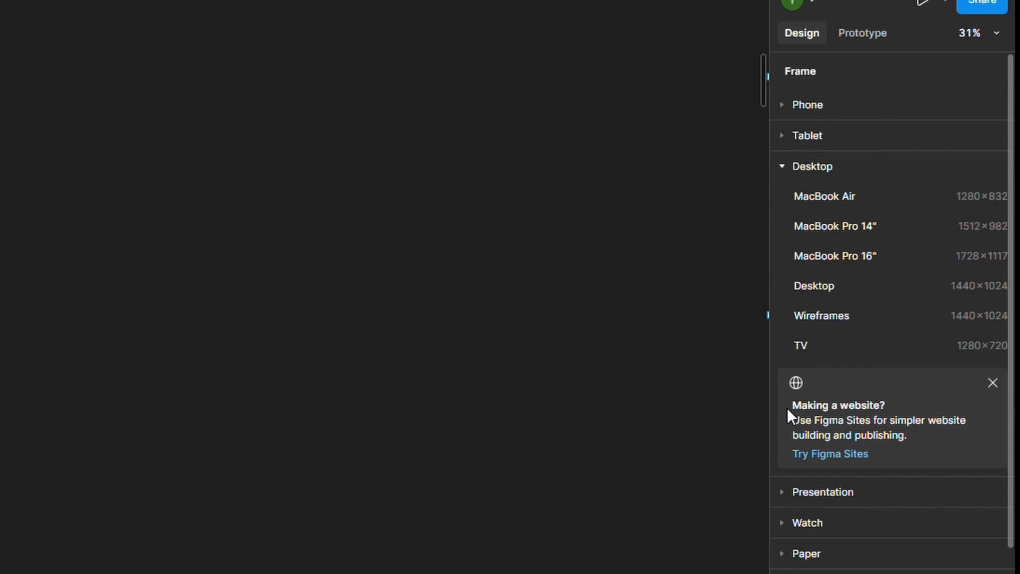
{"action": "scroll", "coordinate": [790, 372], "scroll_direction": "down", "scroll_amount": 2}
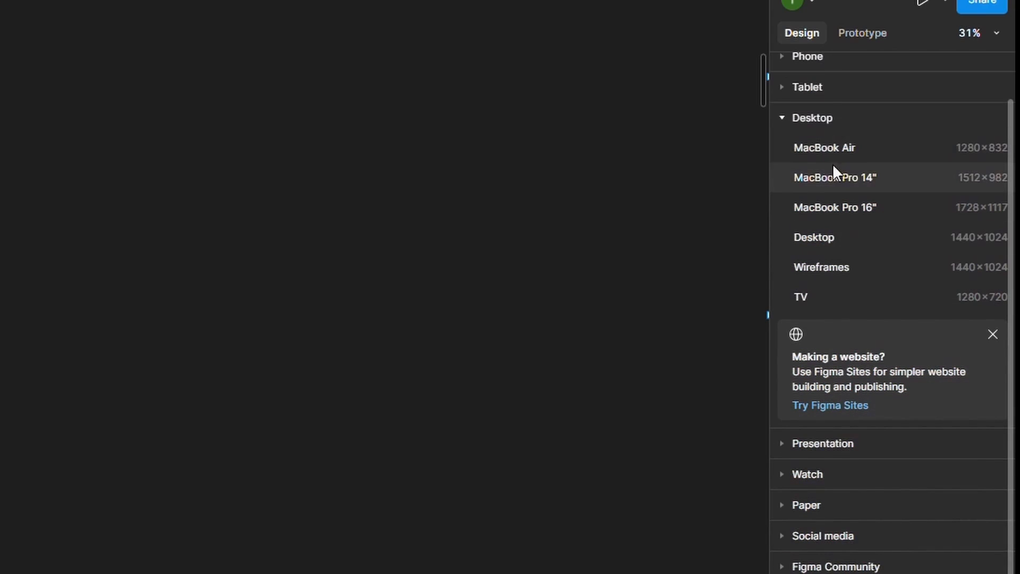
{"action": "scroll", "coordinate": [834, 171], "scroll_direction": "up", "scroll_amount": 2}
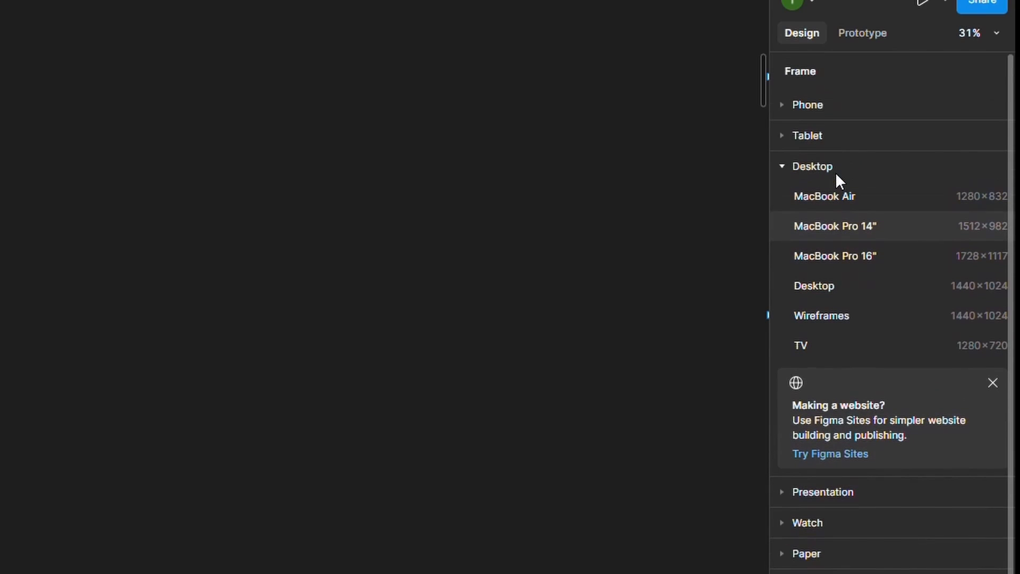
{"action": "left_click", "coordinate": [793, 109]}
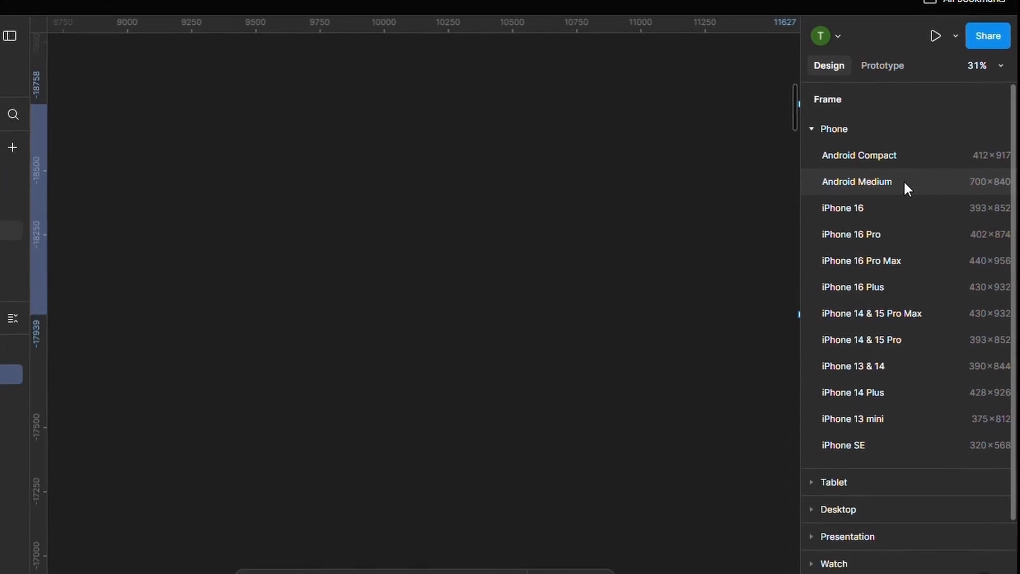
{"action": "left_click", "coordinate": [917, 193]}
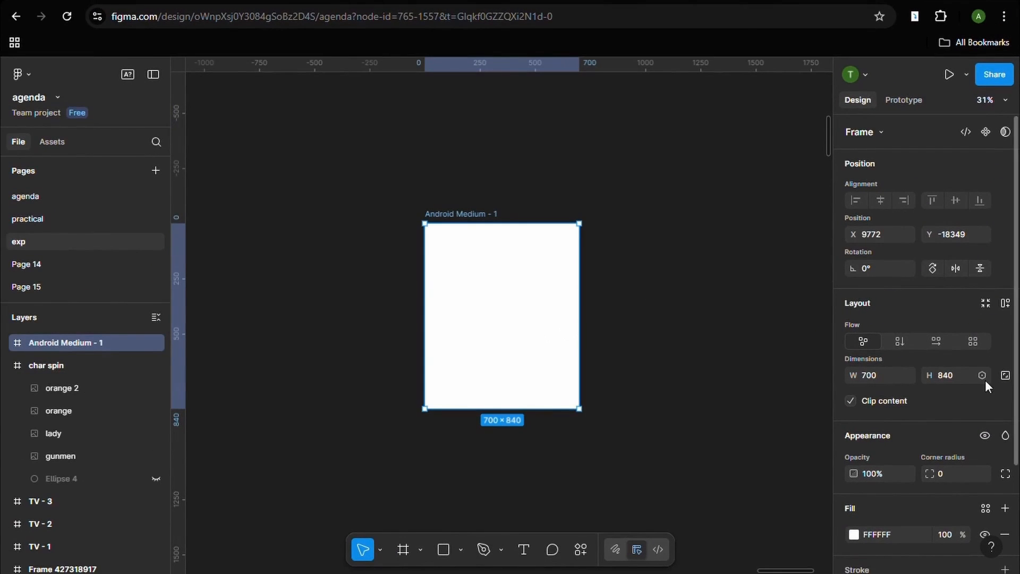
Set the Android Medium frame's fill to black, 000000
{"action": "scroll", "coordinate": [946, 380], "scroll_direction": "down", "scroll_amount": 2}
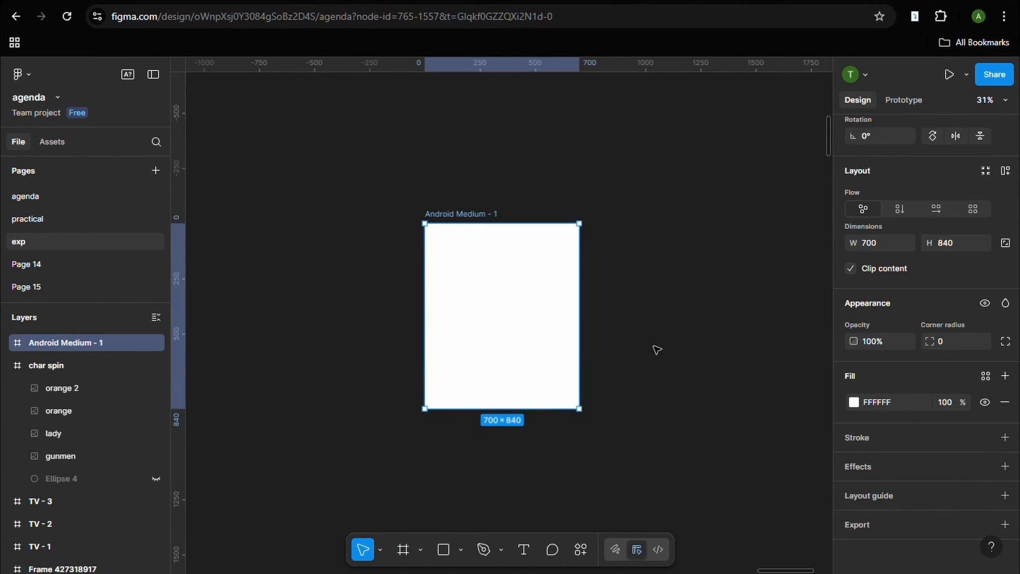
{"action": "scroll", "coordinate": [654, 346], "scroll_direction": "down", "scroll_amount": 1}
{"action": "scroll", "coordinate": [658, 350], "scroll_direction": "up", "scroll_amount": 1}
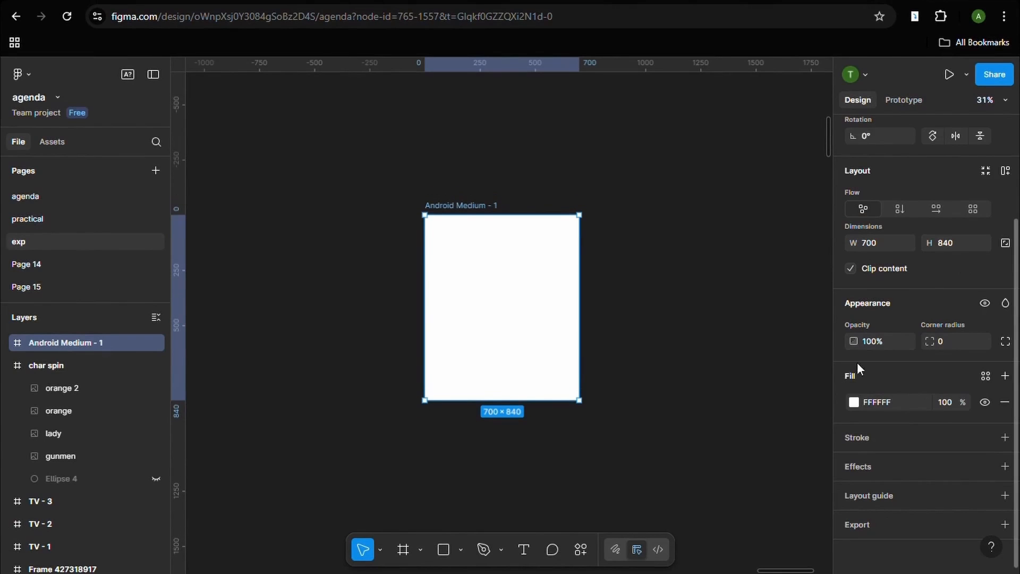
{"action": "left_click", "coordinate": [857, 400]}
{"action": "left_click_drag", "start_coordinate": [762, 345], "coordinate": [647, 413]}
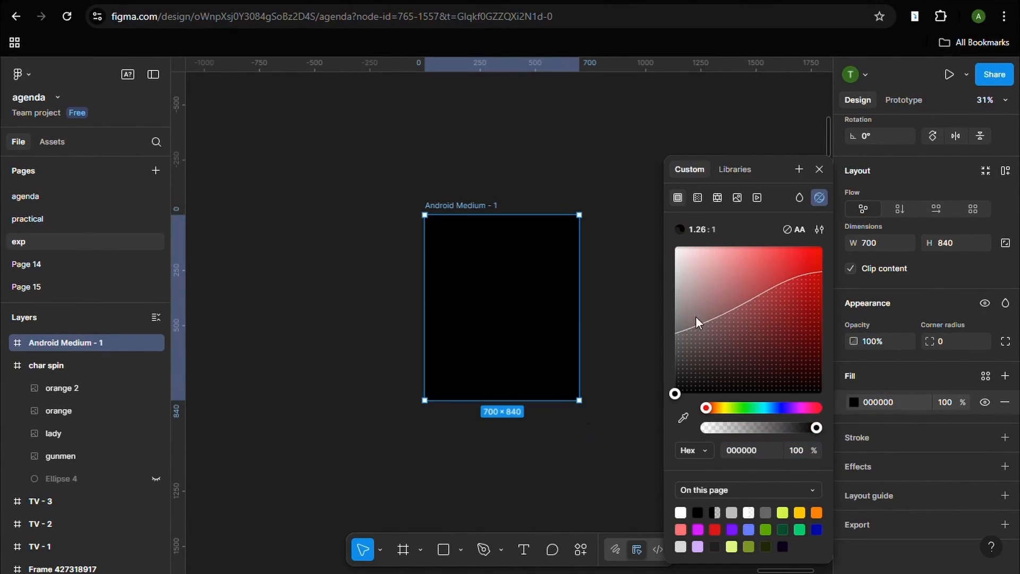
{"action": "left_click", "coordinate": [819, 170]}
{"action": "left_click", "coordinate": [714, 247]}
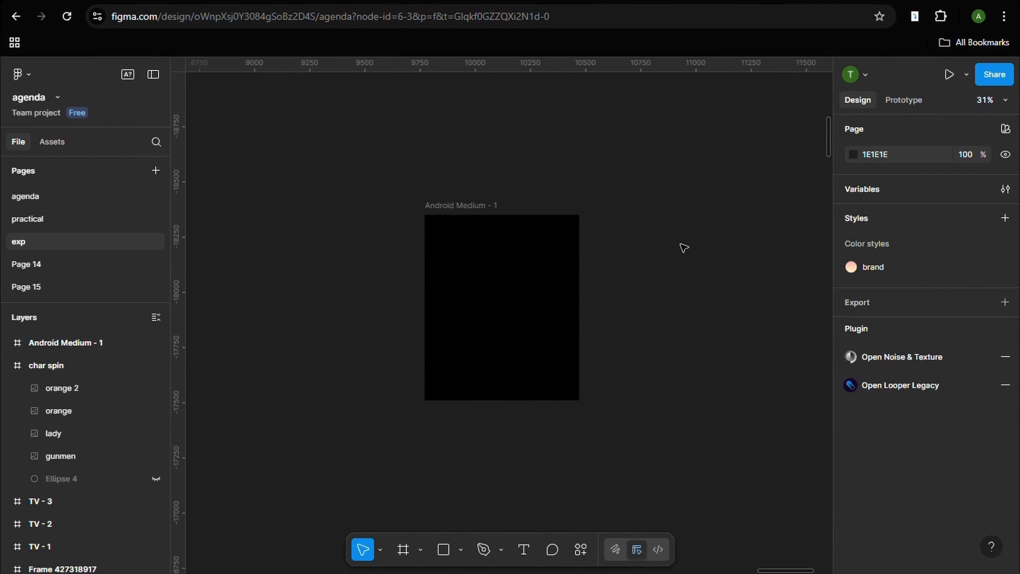
Move the lime camouflage vector shape into the black Android Medium frame, at about X 94, Y 64
{"action": "scroll", "coordinate": [653, 265], "scroll_direction": "down", "scroll_amount": 3}
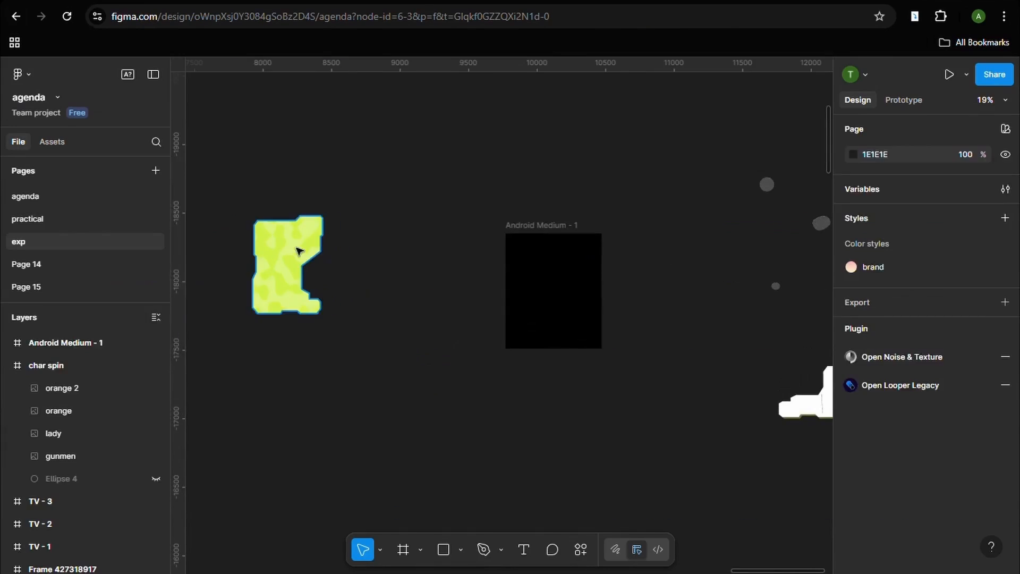
{"action": "left_click_drag", "start_coordinate": [285, 268], "coordinate": [436, 269]}
{"action": "scroll", "coordinate": [651, 283], "scroll_direction": "up", "scroll_amount": 3}
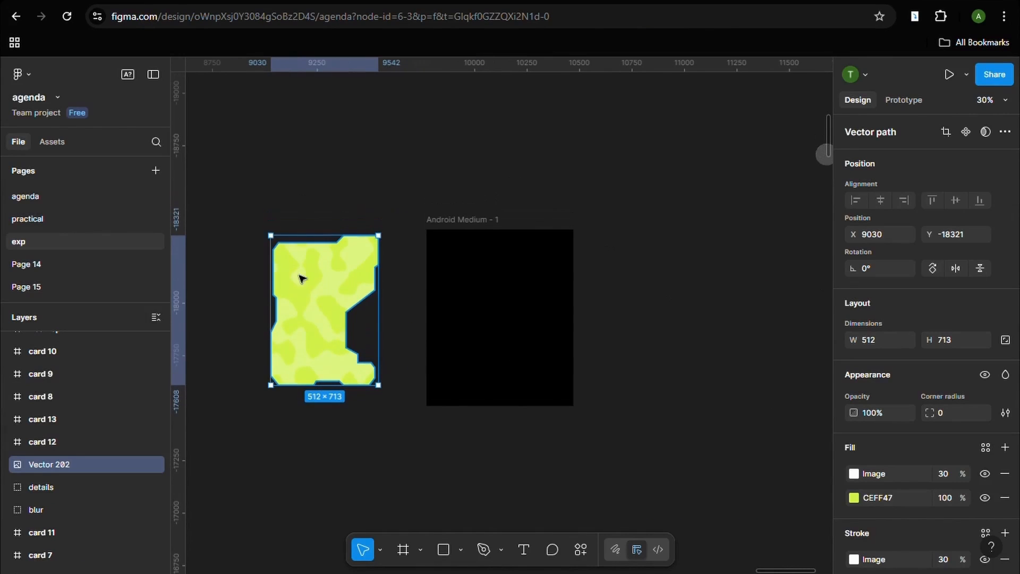
{"action": "left_click_drag", "start_coordinate": [299, 301], "coordinate": [474, 308]}
{"action": "scroll", "coordinate": [610, 331], "scroll_direction": "up", "scroll_amount": 3}
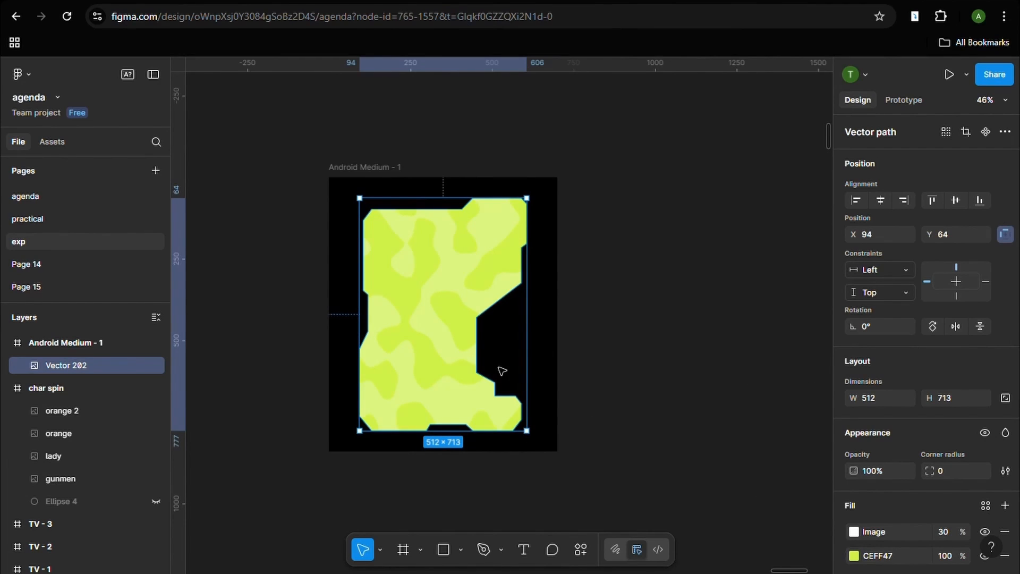
Search the plugins for "noise" and examine the pattern settings of Noise & Texture for the camouflage shape
{"action": "right_click", "coordinate": [437, 340]}
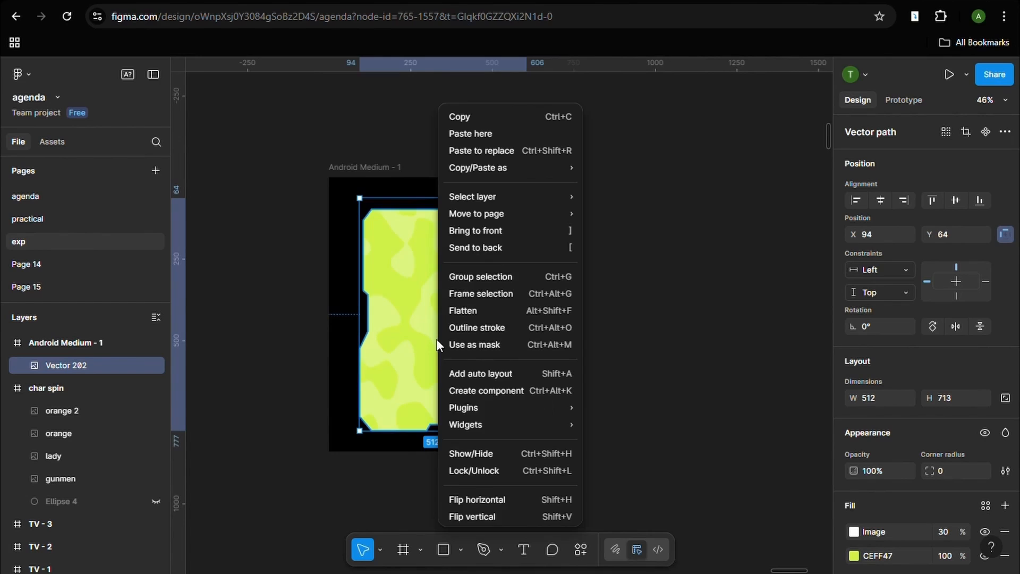
{"action": "mouse_move", "coordinate": [509, 411]}
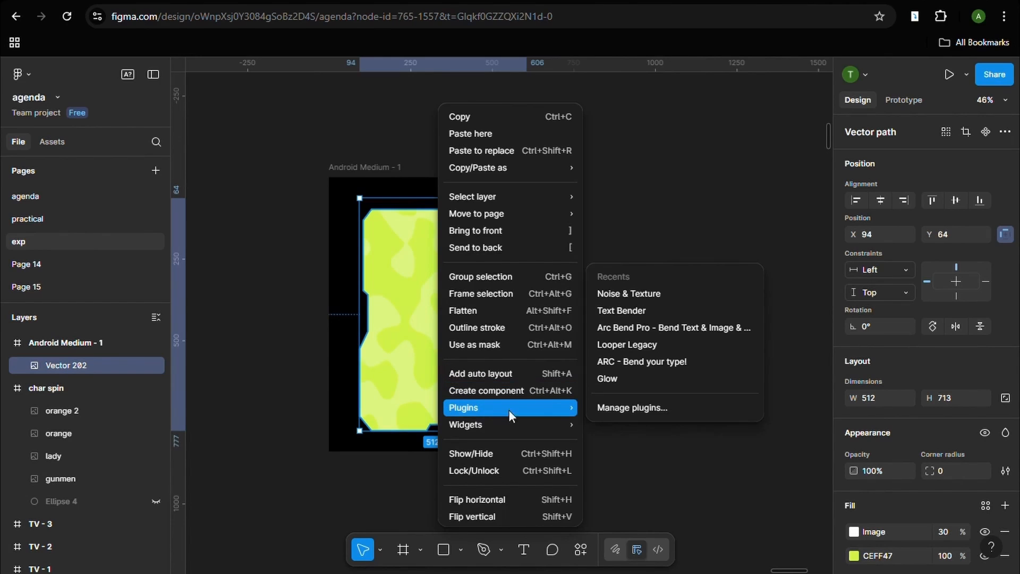
{"action": "left_click", "coordinate": [597, 410]}
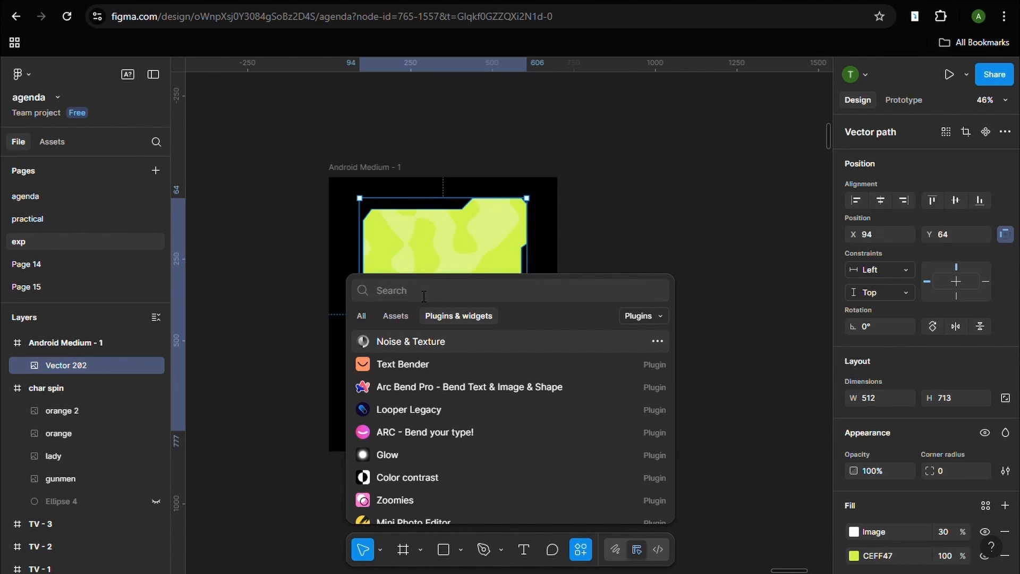
{"action": "type", "text": "noise"}
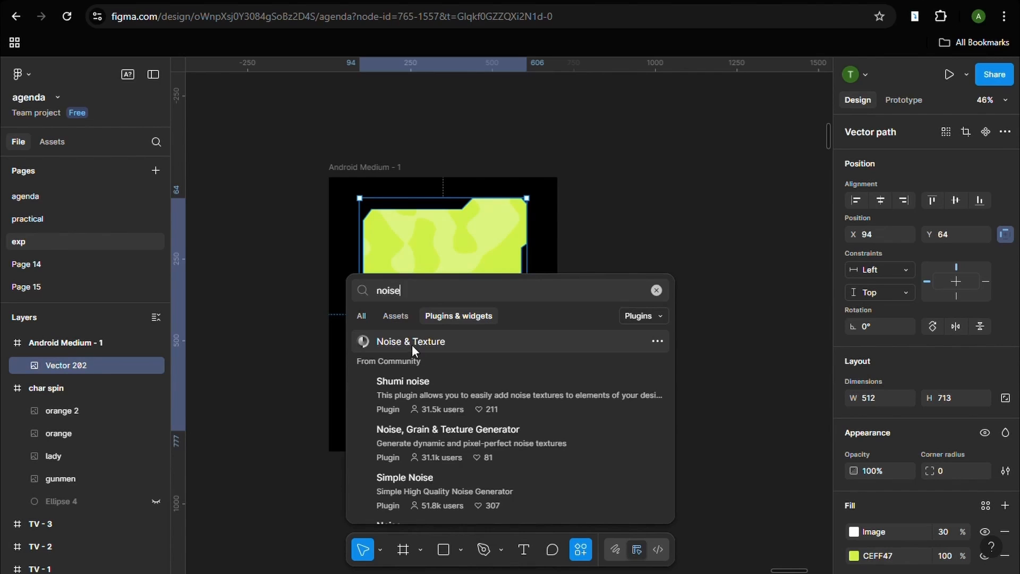
{"action": "key", "text": "Escape"}
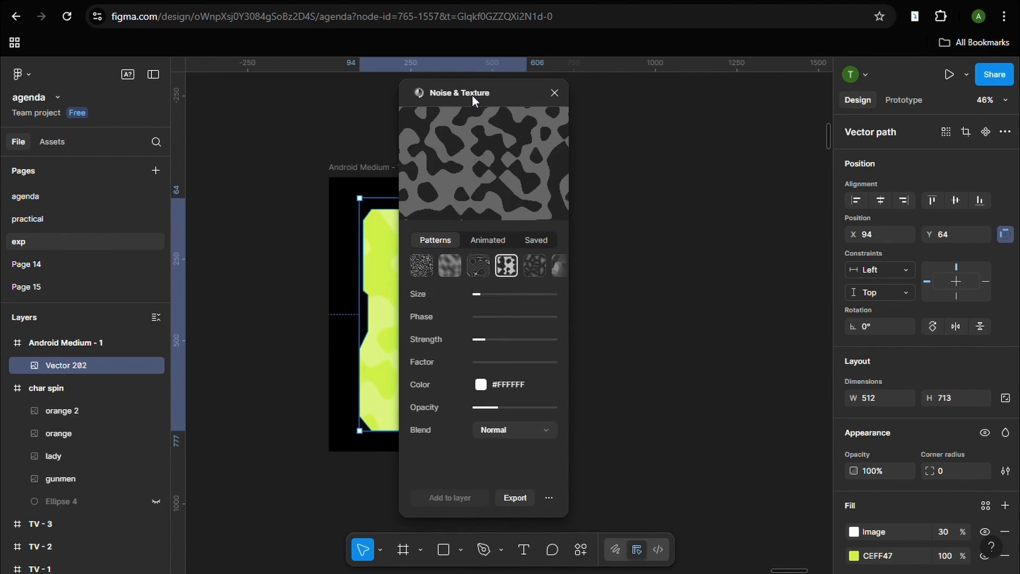
{"action": "left_click_drag", "start_coordinate": [472, 94], "coordinate": [681, 111]}
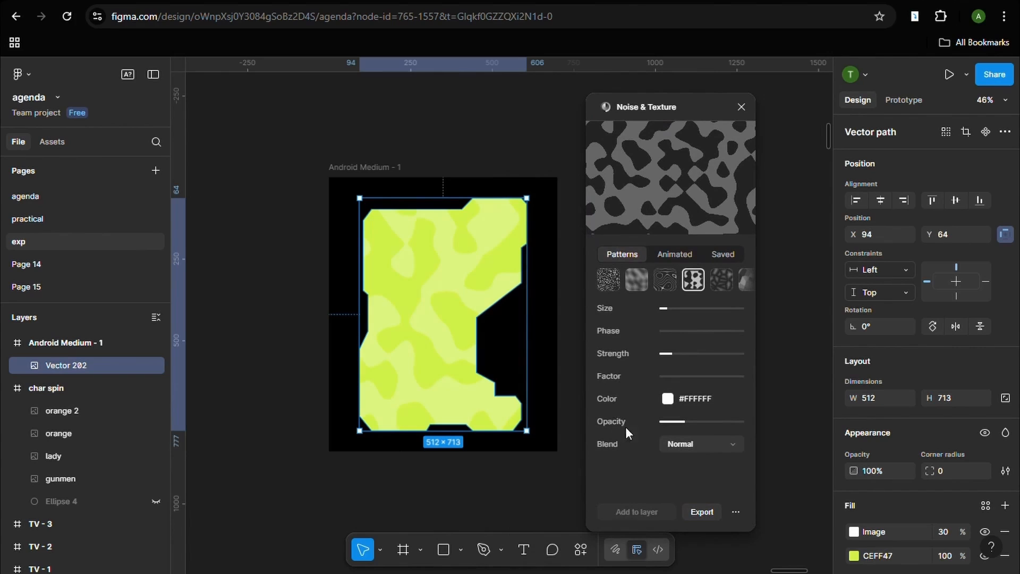
{"action": "left_click", "coordinate": [742, 108]}
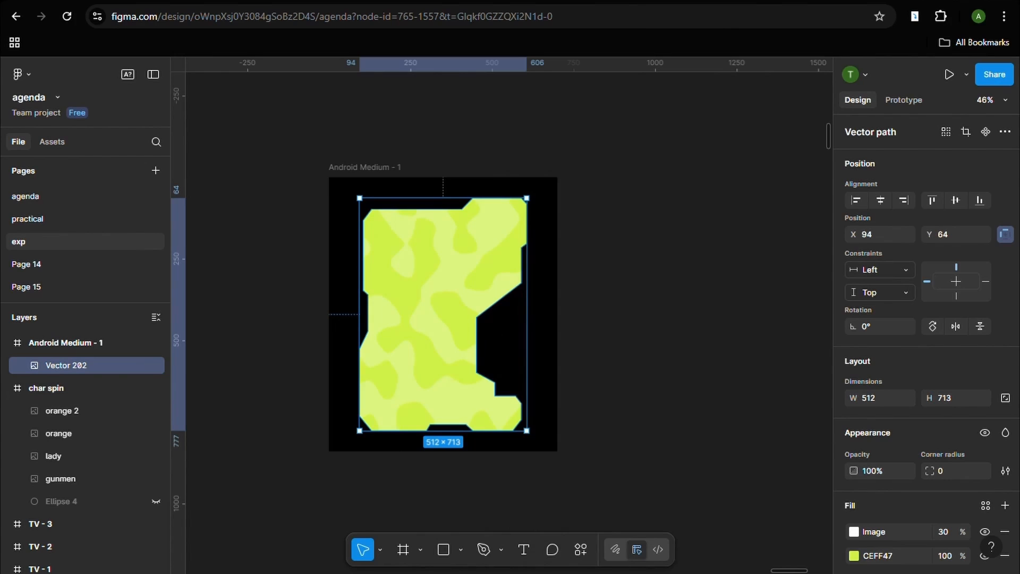
Move the white details group into the Android Medium frame over the camouflage shape's lower part, at about X 178, Y 420
{"action": "scroll", "coordinate": [574, 363], "scroll_direction": "down", "scroll_amount": 5}
{"action": "scroll", "coordinate": [629, 348], "scroll_direction": "up", "scroll_amount": 3}
{"action": "left_click_drag", "start_coordinate": [753, 479], "coordinate": [562, 413]}
{"action": "scroll", "coordinate": [502, 398], "scroll_direction": "up", "scroll_amount": 1}
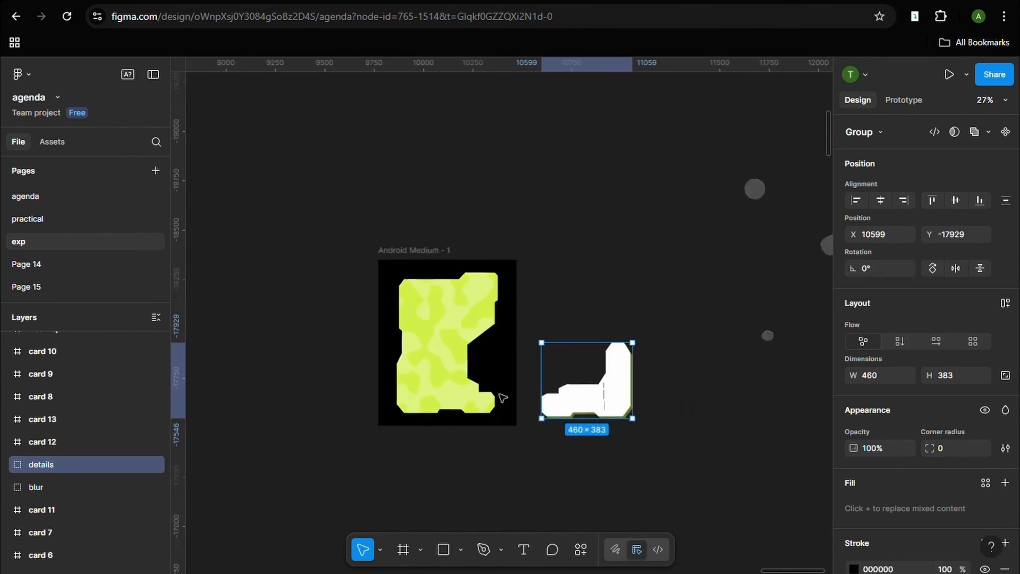
{"action": "scroll", "coordinate": [502, 399], "scroll_direction": "up", "scroll_amount": 3}
{"action": "left_click_drag", "start_coordinate": [657, 481], "coordinate": [441, 481]}
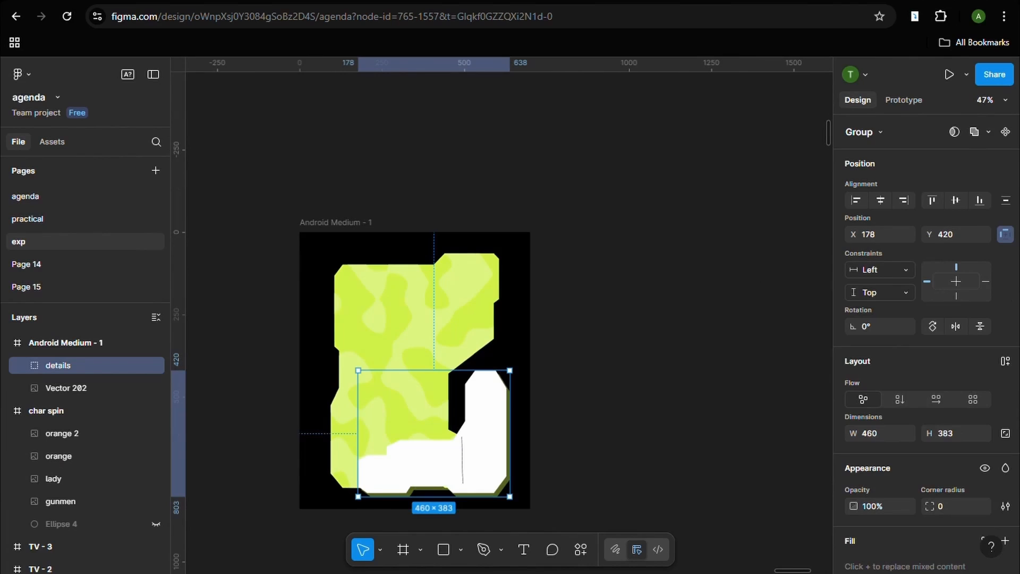
Show the hidden Vector 205 in the details group and shift the group to about X 158, Y 64
{"action": "left_click", "coordinate": [22, 365]}
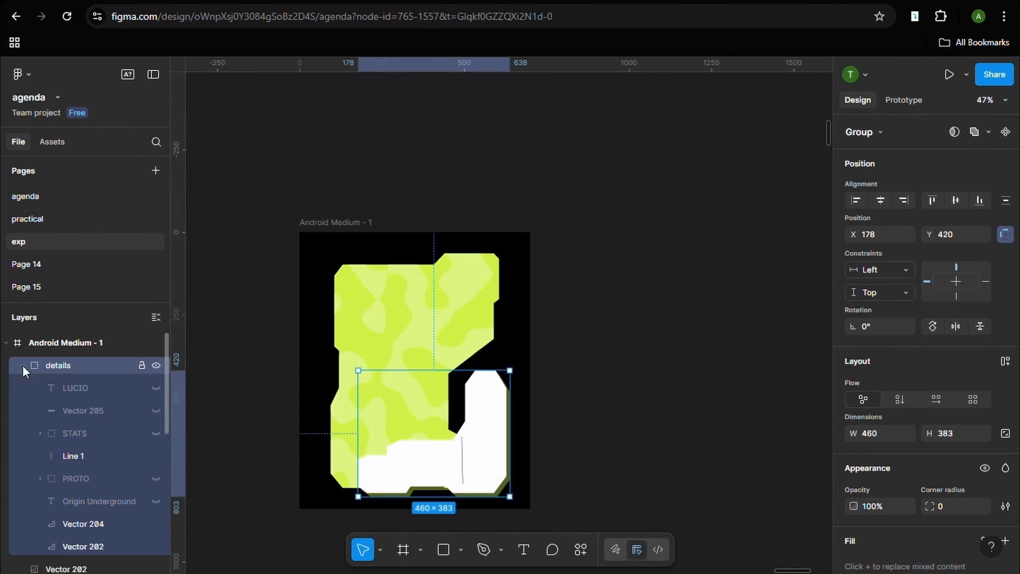
{"action": "left_click", "coordinate": [156, 411]}
{"action": "left_click_drag", "start_coordinate": [406, 359], "coordinate": [403, 355]}
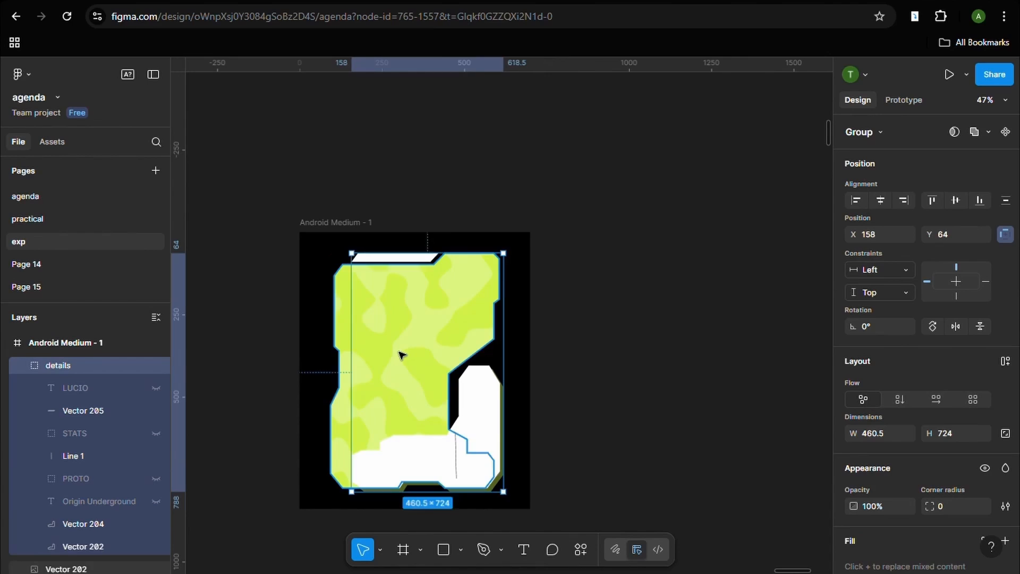
{"action": "left_click", "coordinate": [548, 351]}
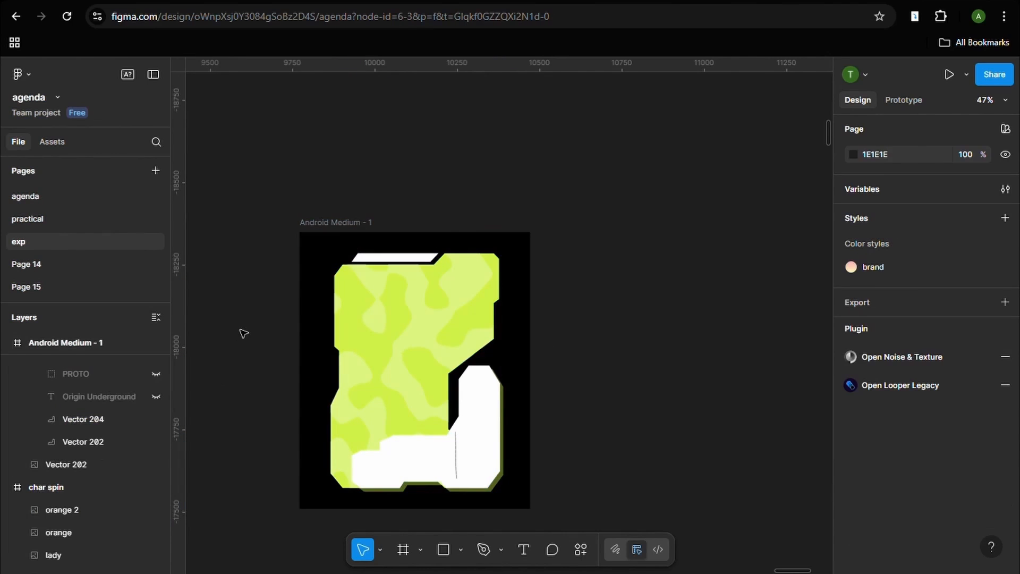
Look up the Place image command among the file commands
{"action": "scroll", "coordinate": [271, 317], "scroll_direction": "down", "scroll_amount": 1}
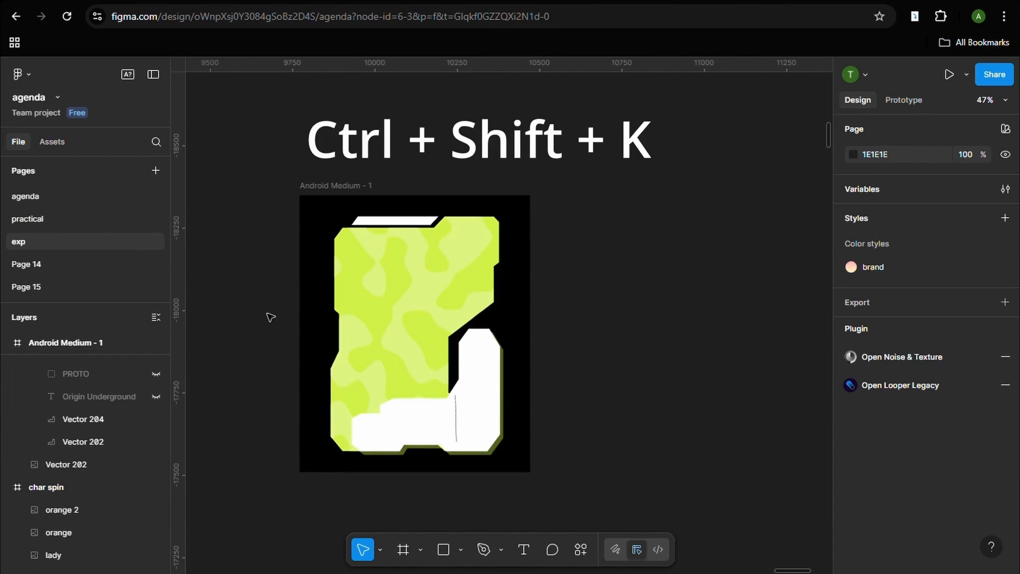
{"action": "scroll", "coordinate": [271, 318], "scroll_direction": "down", "scroll_amount": 3}
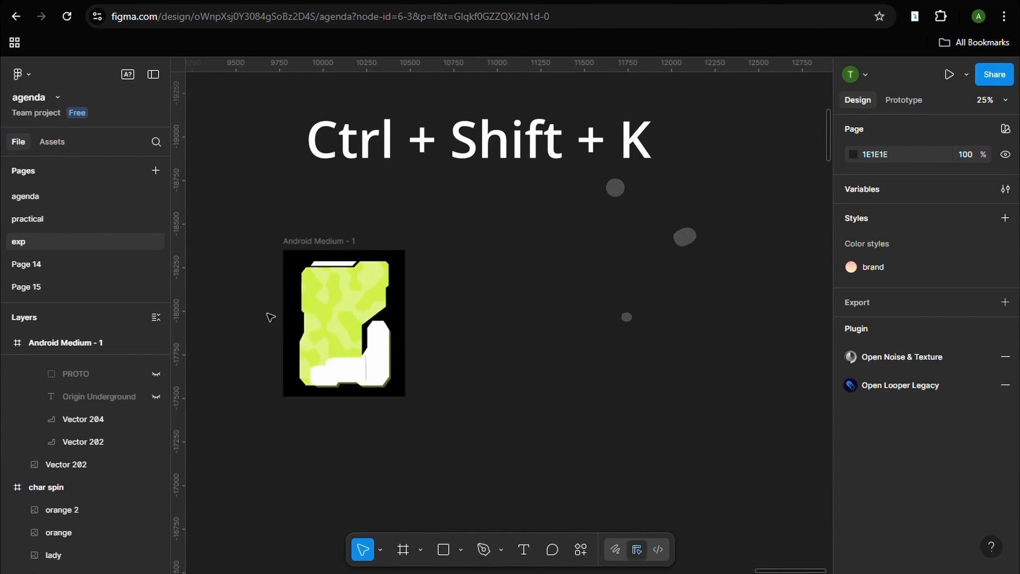
{"action": "left_click", "coordinate": [21, 73]}
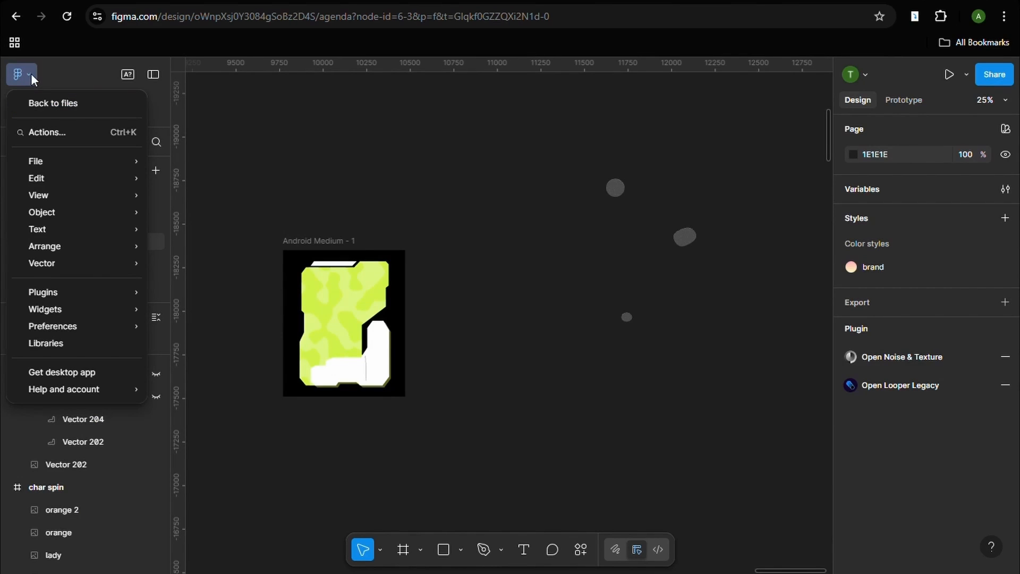
{"action": "mouse_move", "coordinate": [49, 163]}
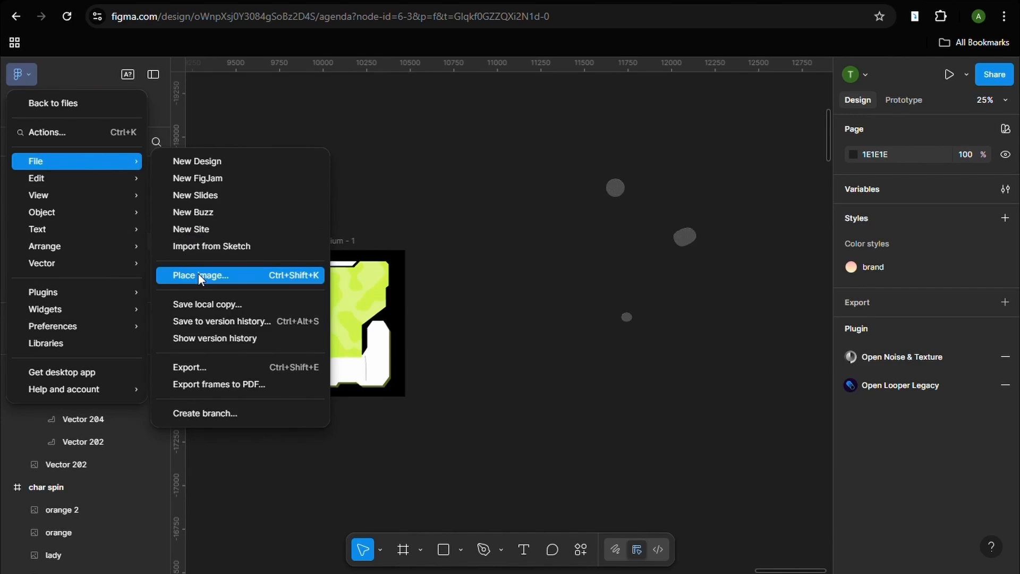
{"action": "left_click", "coordinate": [460, 274]}
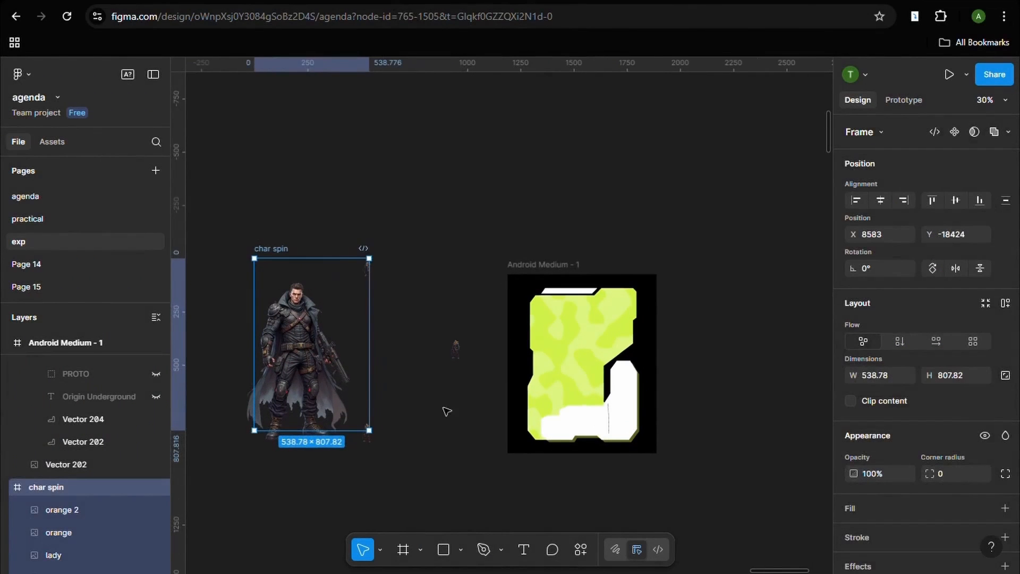
Inspect the gunmen image inside the char spin frame and select the whole frame
{"action": "left_click", "coordinate": [449, 414]}
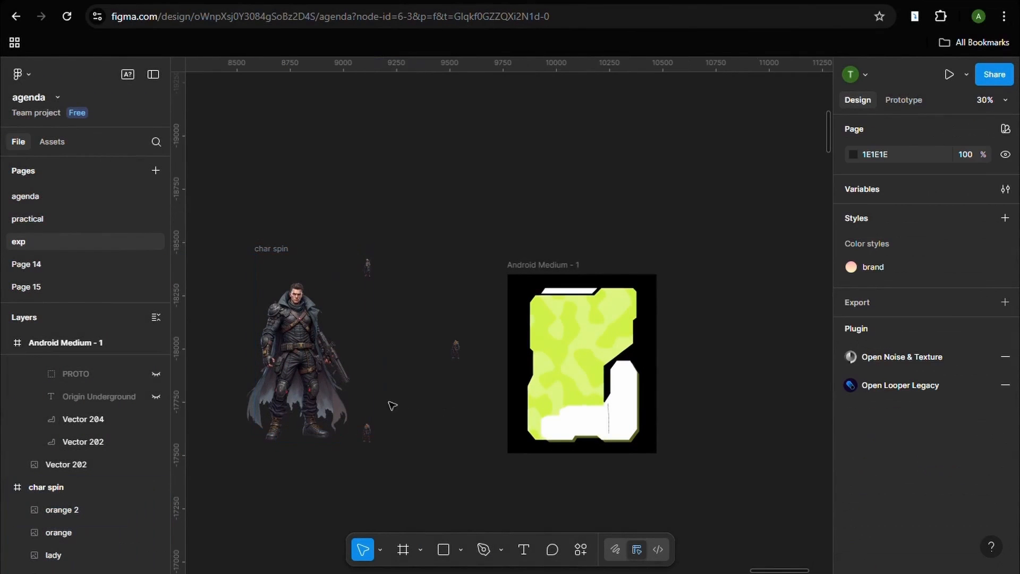
{"action": "scroll", "coordinate": [324, 452], "scroll_direction": "up", "scroll_amount": 2}
{"action": "scroll", "coordinate": [294, 466], "scroll_direction": "up", "scroll_amount": 3}
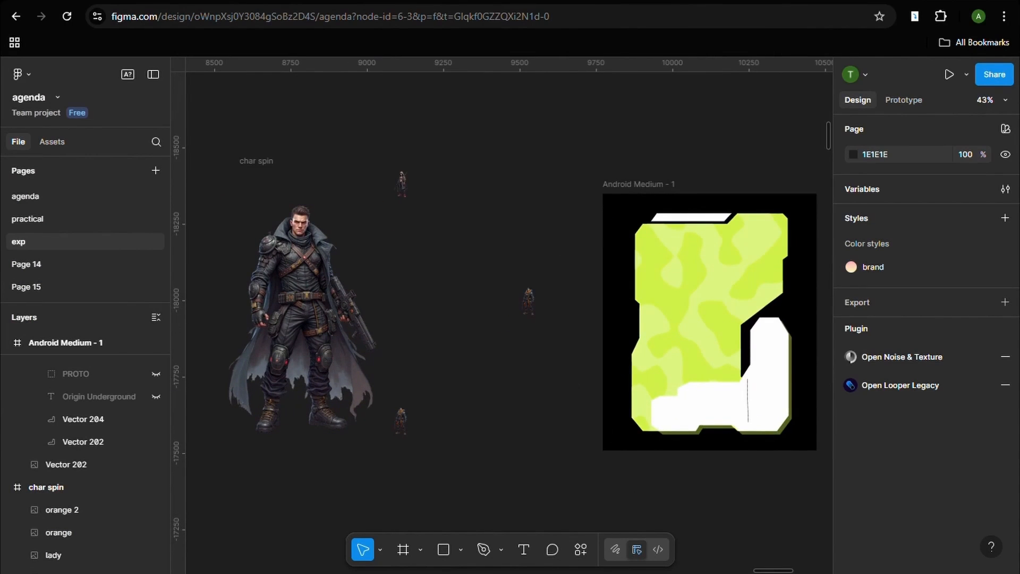
{"action": "left_click", "coordinate": [242, 347]}
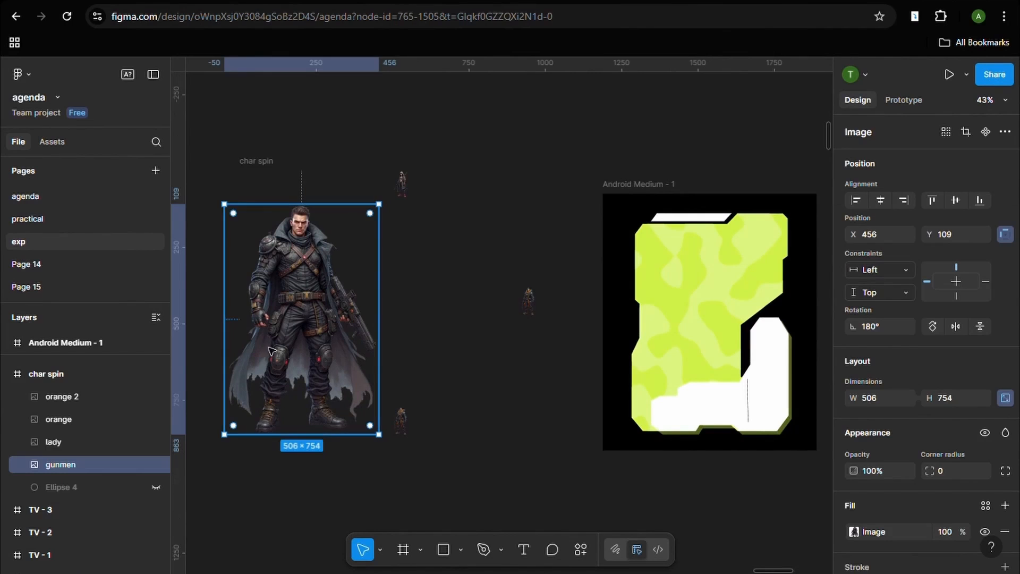
{"action": "left_click", "coordinate": [117, 375]}
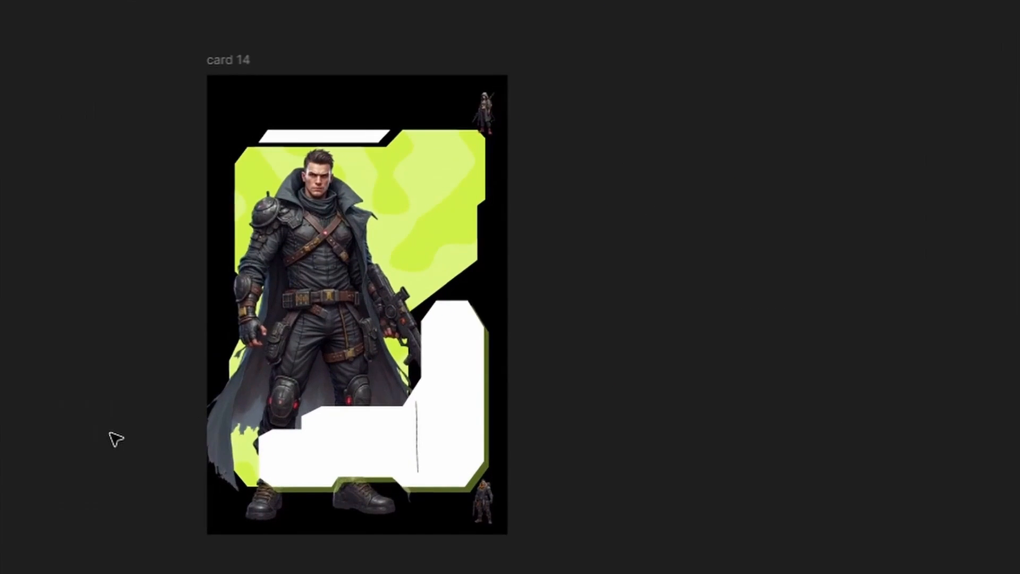
Show the hidden Origin text on the camouflage area of card 14, beside the large character
{"action": "scroll", "coordinate": [116, 439], "scroll_direction": "up", "scroll_amount": 3}
{"action": "left_click", "coordinate": [337, 344]}
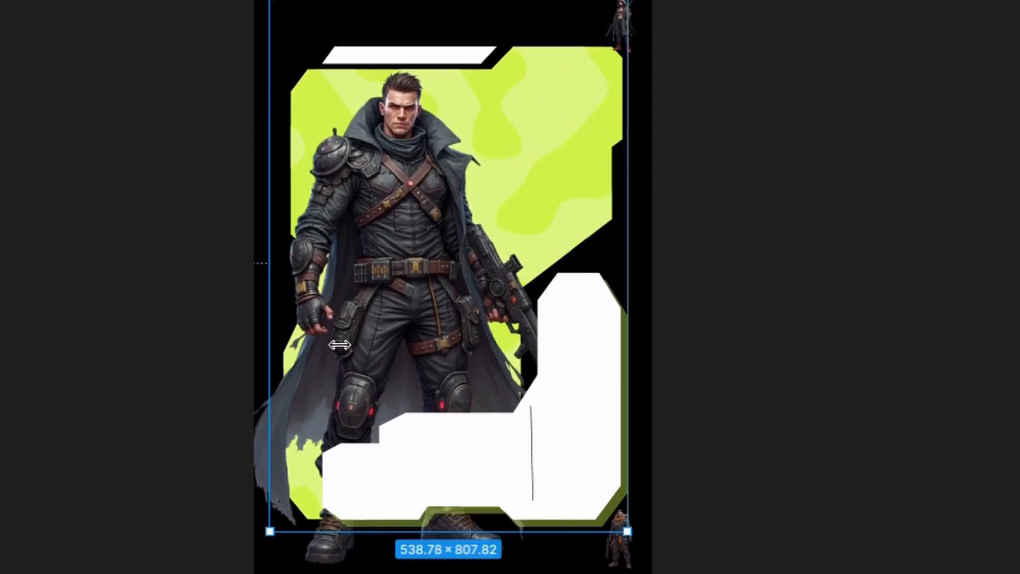
{"action": "scroll", "coordinate": [189, 178], "scroll_direction": "up", "scroll_amount": 5}
{"action": "scroll", "coordinate": [190, 178], "scroll_direction": "down", "scroll_amount": 1}
{"action": "left_click_drag", "start_coordinate": [197, 182], "coordinate": [256, 204]}
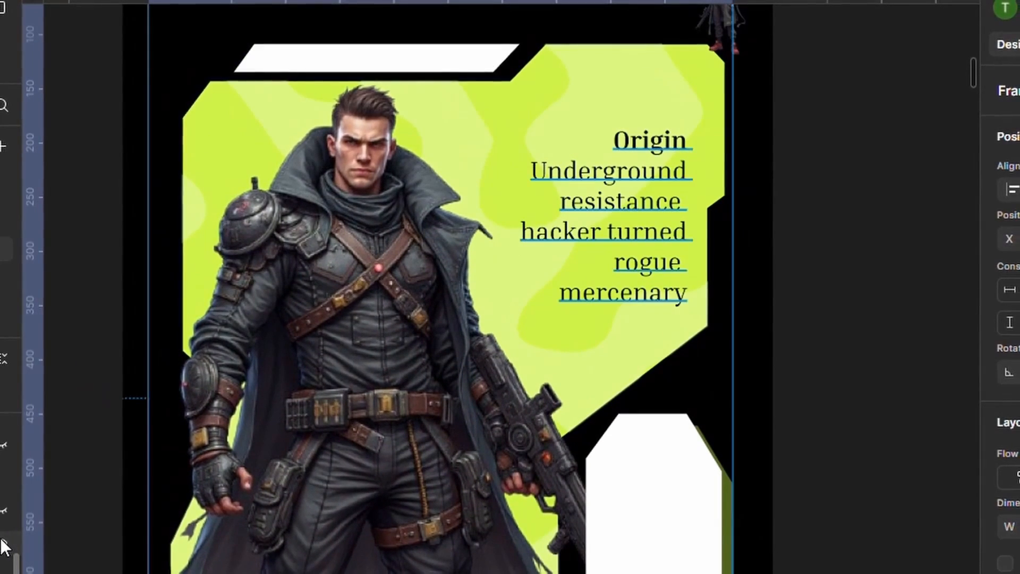
Add a full stop after "mercenary" at the end of the Origin text
{"action": "left_click", "coordinate": [638, 287]}
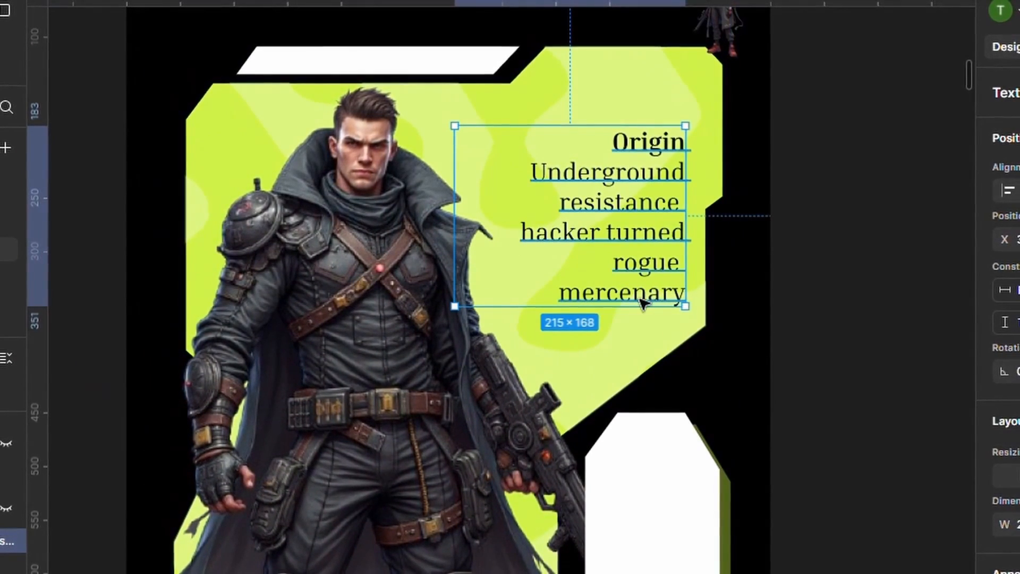
{"action": "double_click", "coordinate": [643, 302]}
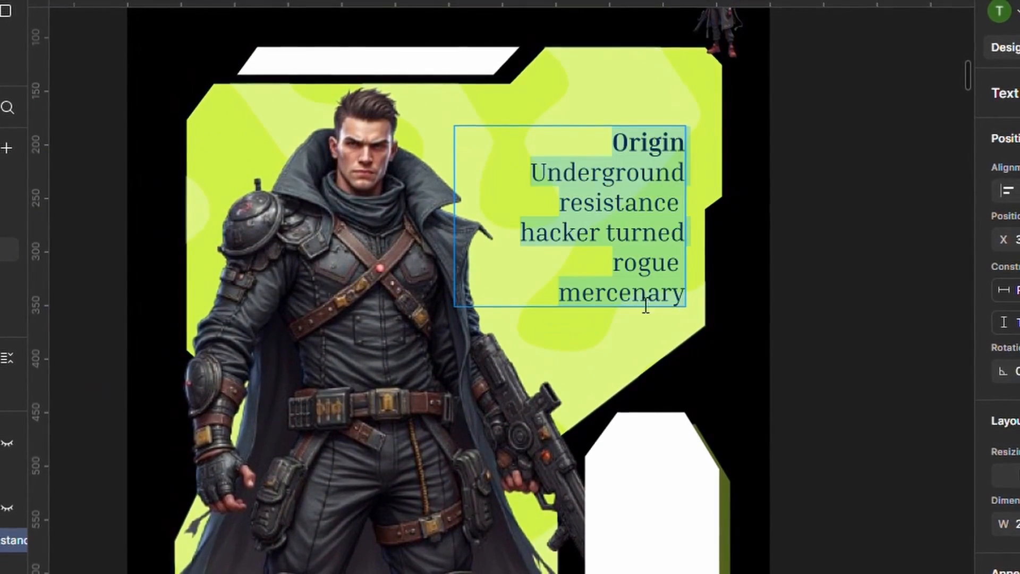
{"action": "left_click", "coordinate": [687, 303]}
{"action": "type", "text": "."}
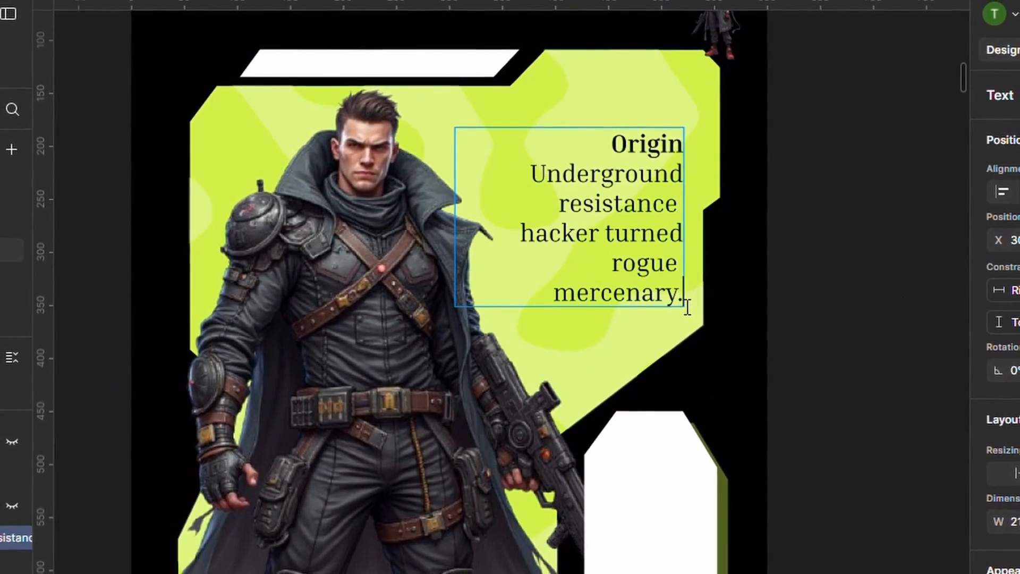
{"action": "key", "text": "Escape"}
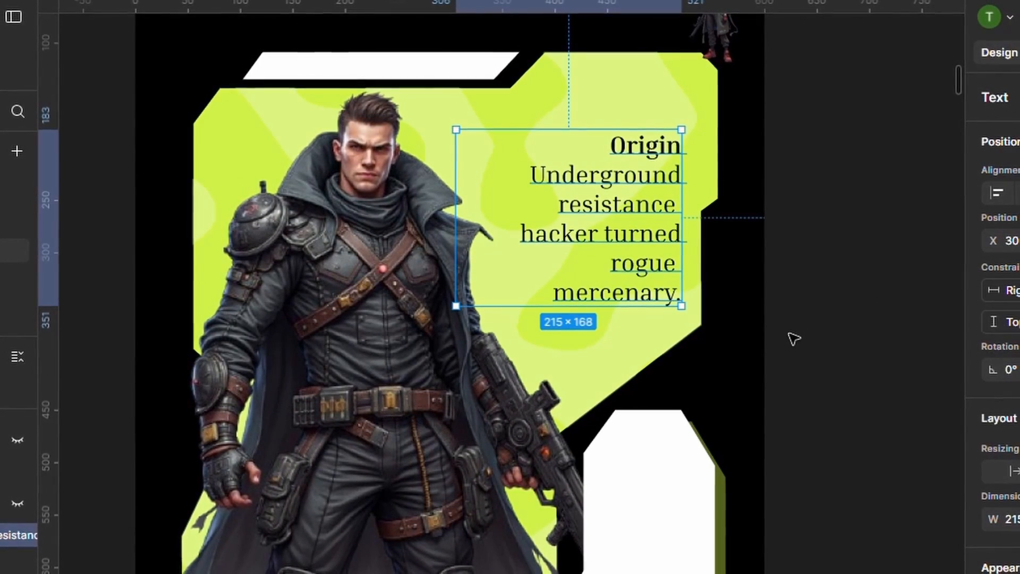
Show the hidden stats group with the LEVEL to DEFENCE bars on the tall part of the white details panel
{"action": "scroll", "coordinate": [791, 338], "scroll_direction": "down", "scroll_amount": 5}
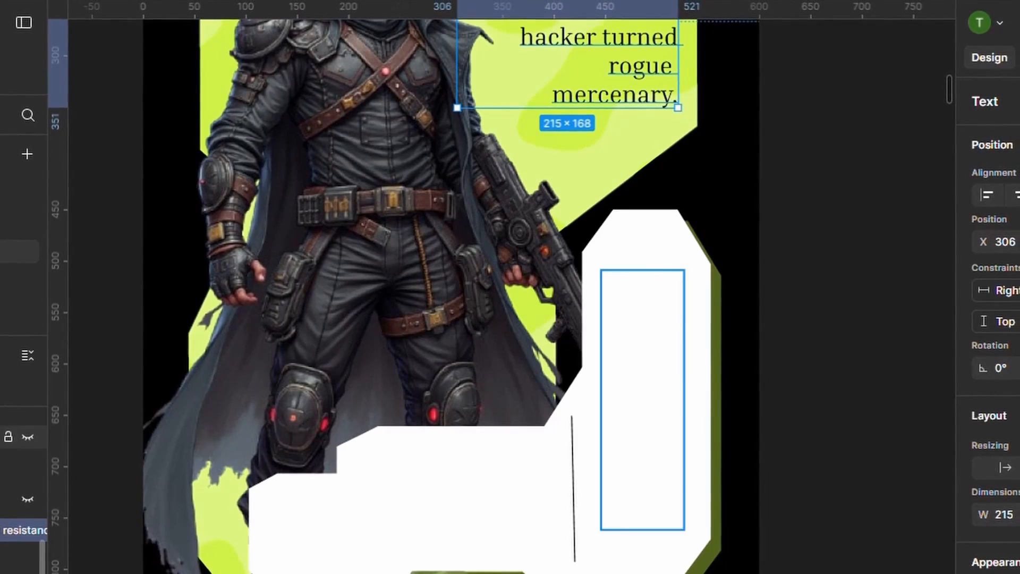
{"action": "left_click", "coordinate": [3, 437]}
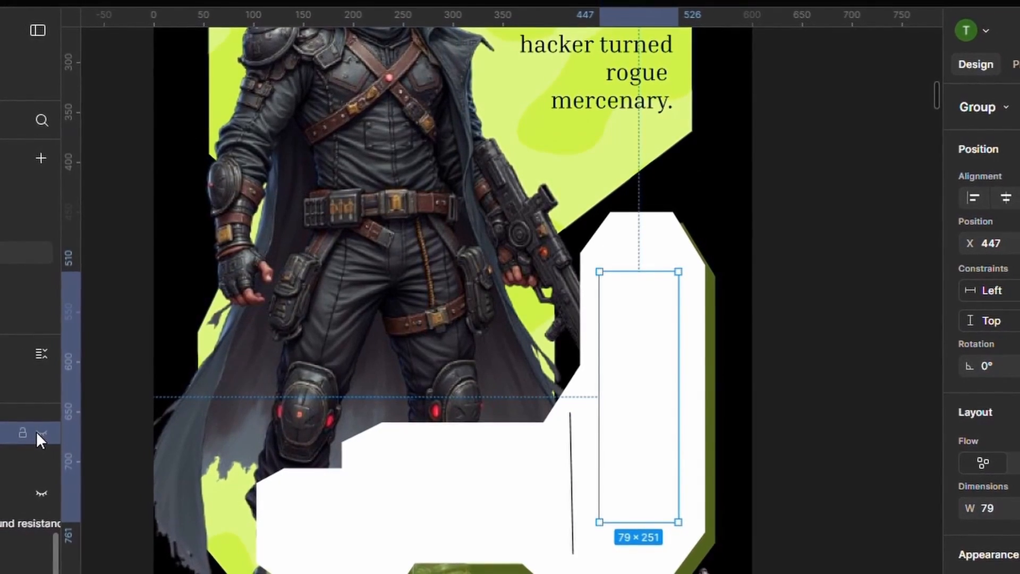
{"action": "scroll", "coordinate": [243, 386], "scroll_direction": "up", "scroll_amount": 1}
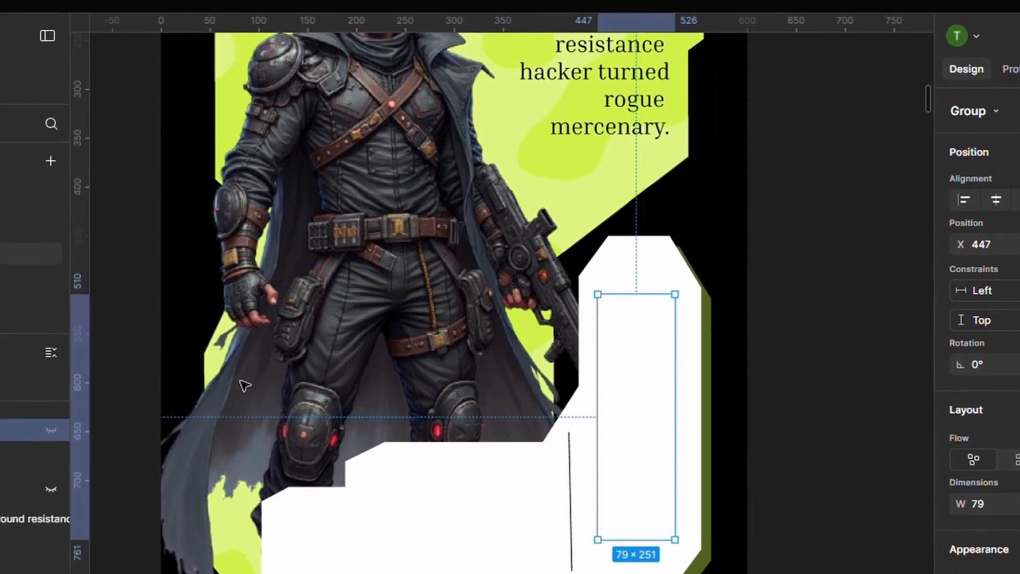
{"action": "scroll", "coordinate": [243, 386], "scroll_direction": "down", "scroll_amount": 2}
{"action": "scroll", "coordinate": [243, 386], "scroll_direction": "up", "scroll_amount": 1}
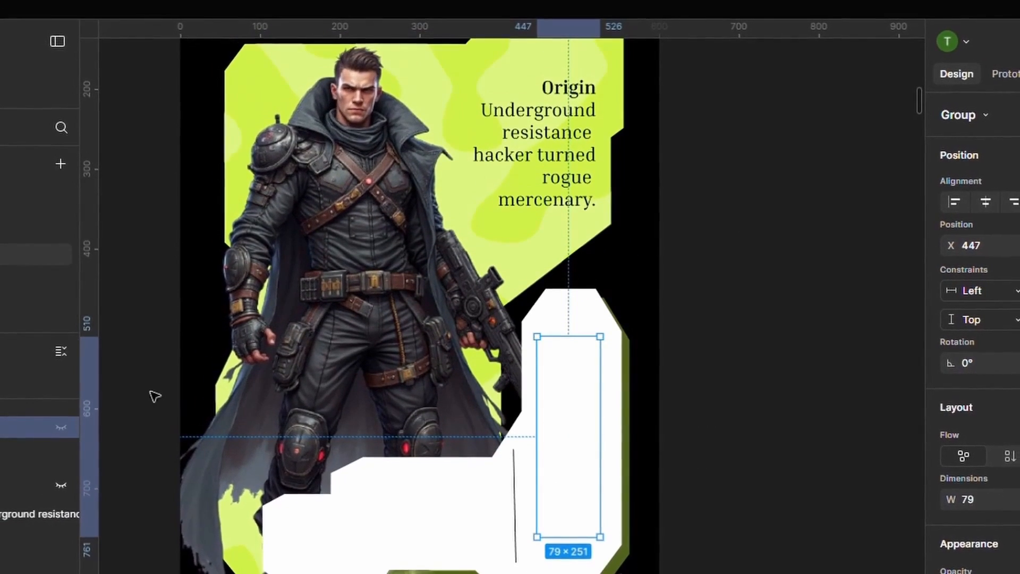
{"action": "left_click", "coordinate": [59, 428]}
{"action": "scroll", "coordinate": [476, 456], "scroll_direction": "up", "scroll_amount": 4}
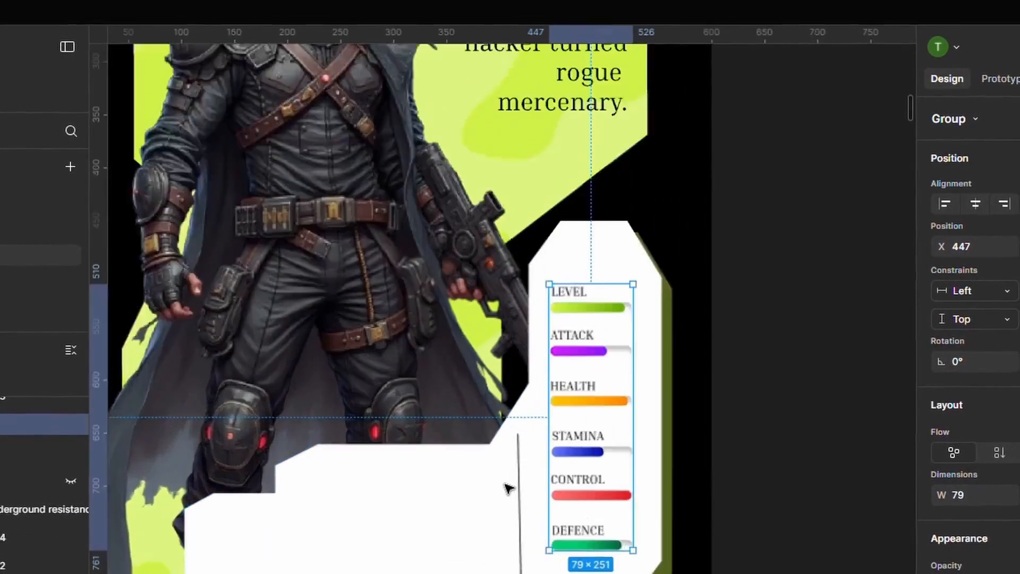
{"action": "scroll", "coordinate": [506, 485], "scroll_direction": "down", "scroll_amount": 2}
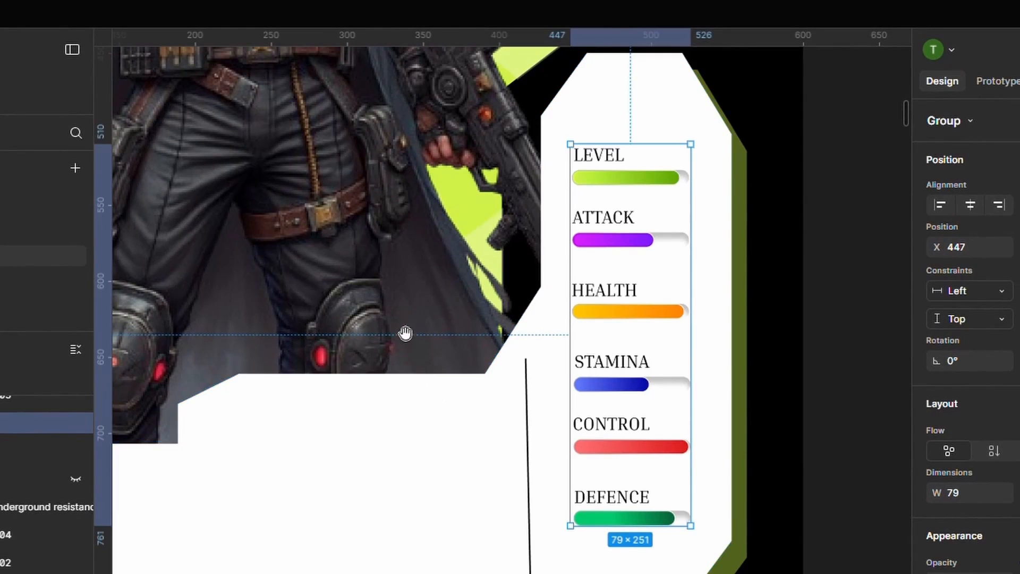
{"action": "left_click_drag", "start_coordinate": [406, 335], "coordinate": [513, 321]}
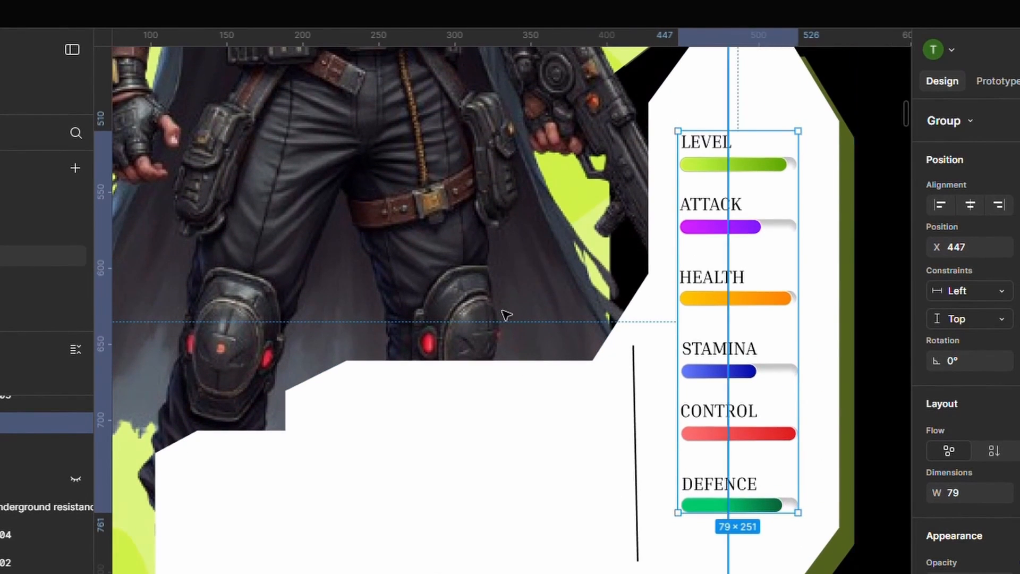
{"action": "scroll", "coordinate": [502, 311], "scroll_direction": "down", "scroll_amount": 1}
{"action": "double_click", "coordinate": [749, 180]}
Show the hidden barcode group and the PROTOCOL title on the wide lower part of the white details panel
{"action": "left_click", "coordinate": [57, 474]}
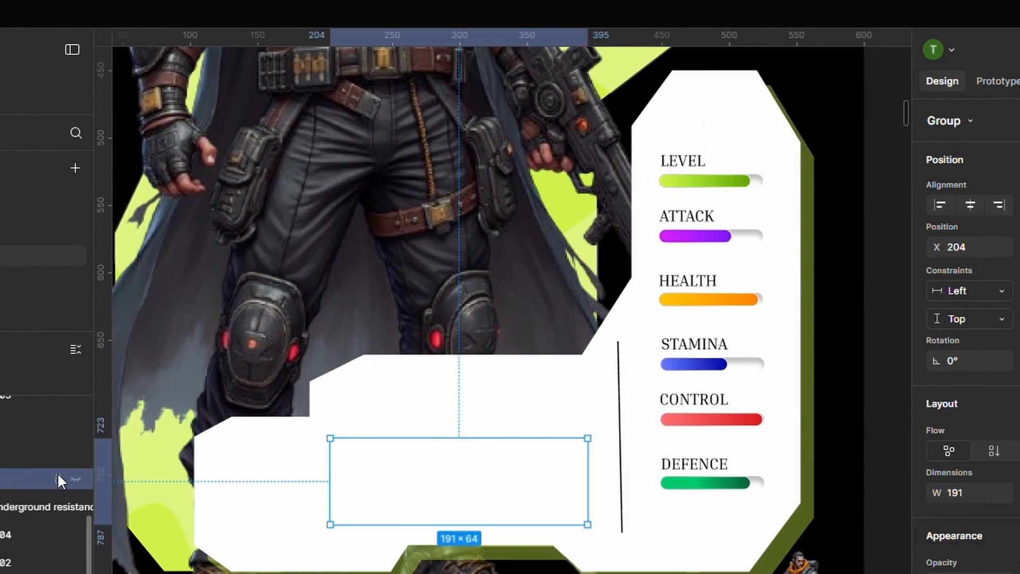
{"action": "left_click", "coordinate": [76, 479]}
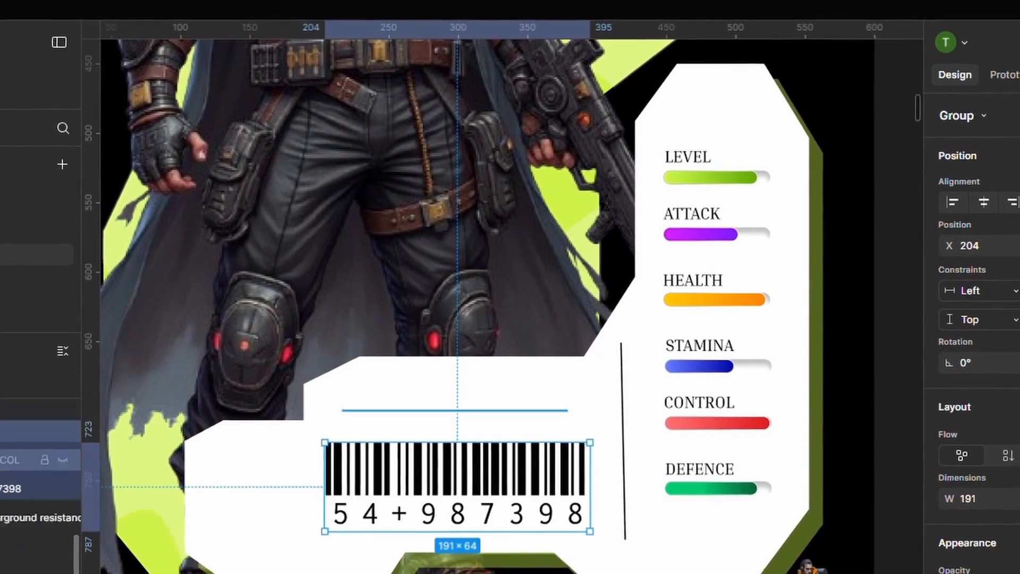
{"action": "left_click", "coordinate": [64, 512]}
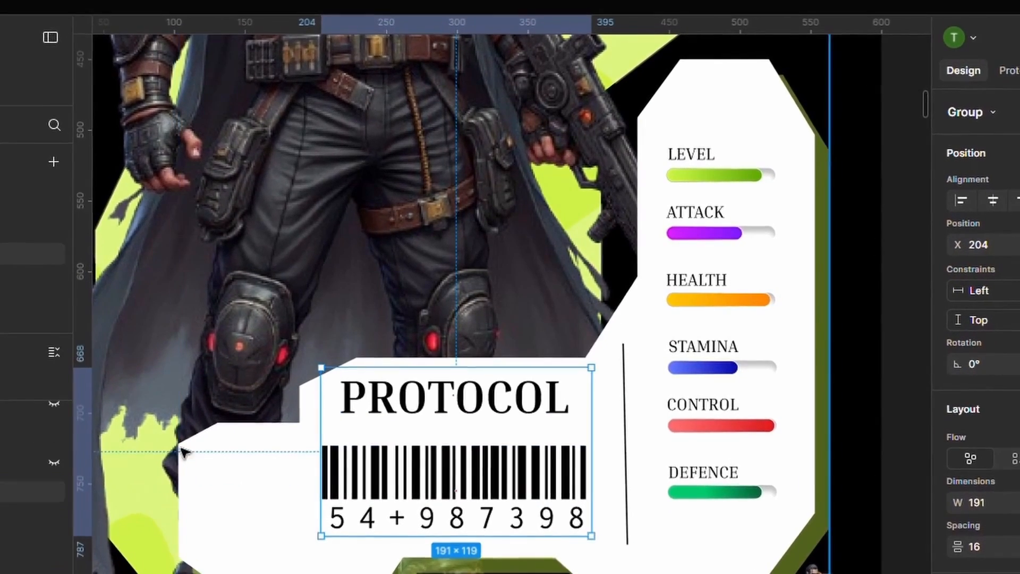
{"action": "scroll", "coordinate": [268, 426], "scroll_direction": "down", "scroll_amount": 4}
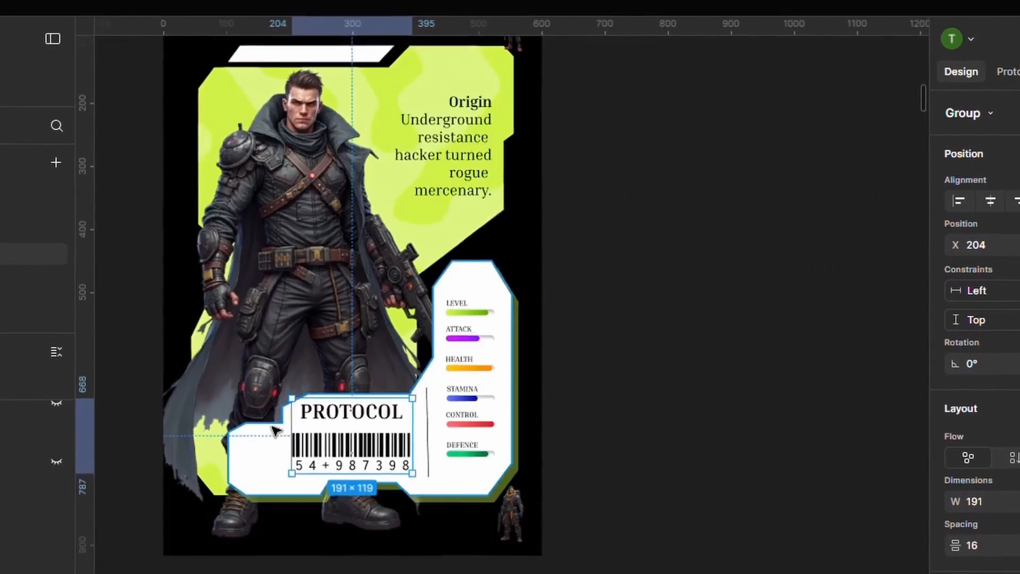
{"action": "scroll", "coordinate": [127, 426], "scroll_direction": "up", "scroll_amount": 3}
{"action": "left_click", "coordinate": [573, 456]}
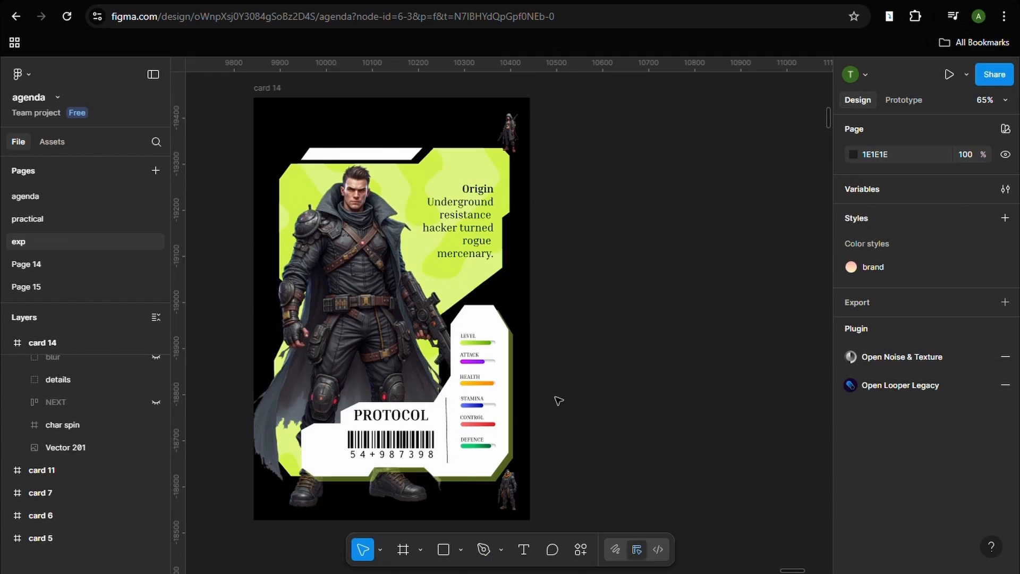
Expand the char spin frame's layers in card 14 and show the hidden Ellipse 4
{"action": "left_click", "coordinate": [42, 343]}
{"action": "left_click", "coordinate": [35, 428]}
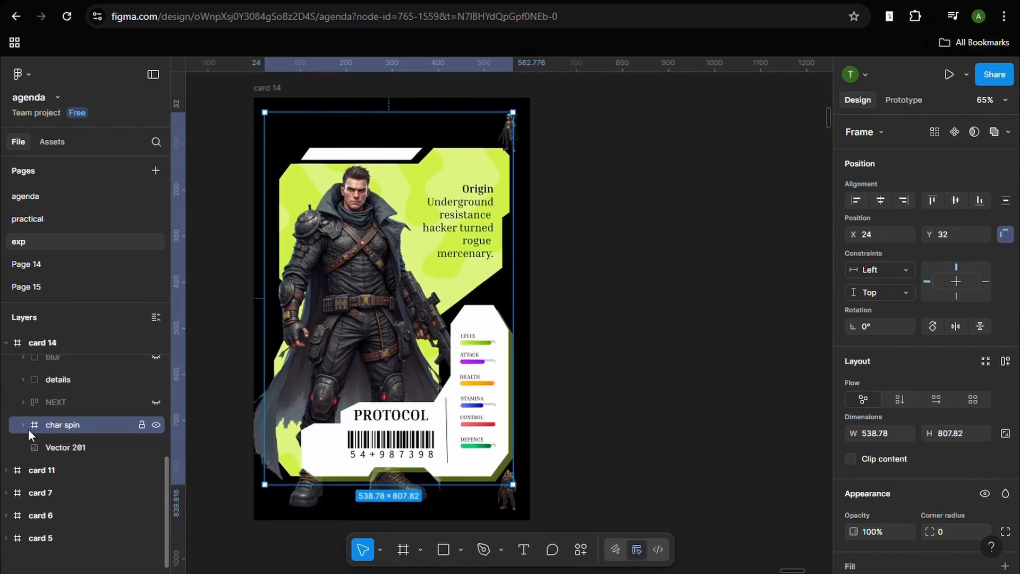
{"action": "left_click", "coordinate": [23, 426]}
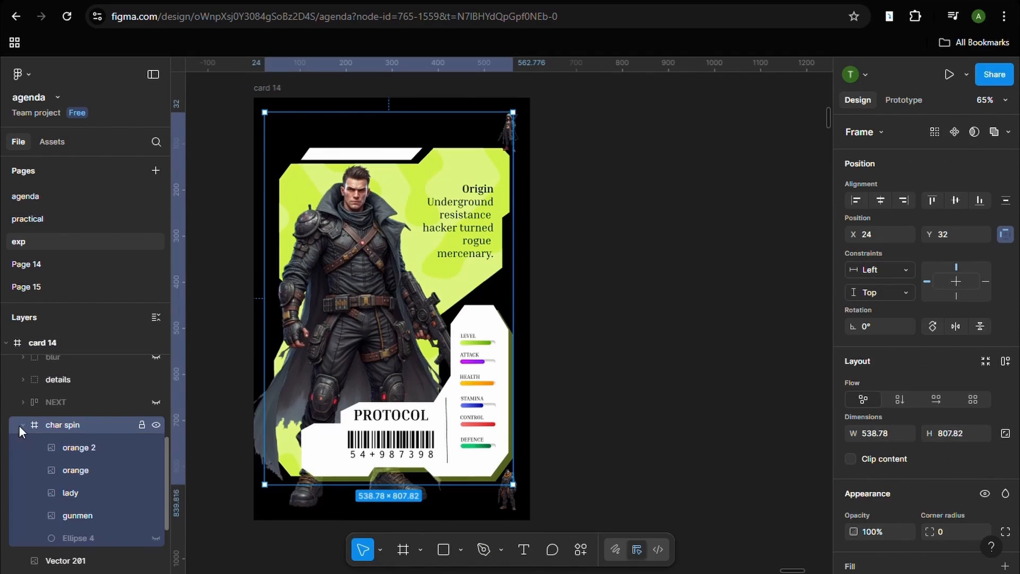
{"action": "scroll", "coordinate": [22, 426], "scroll_direction": "down", "scroll_amount": 2}
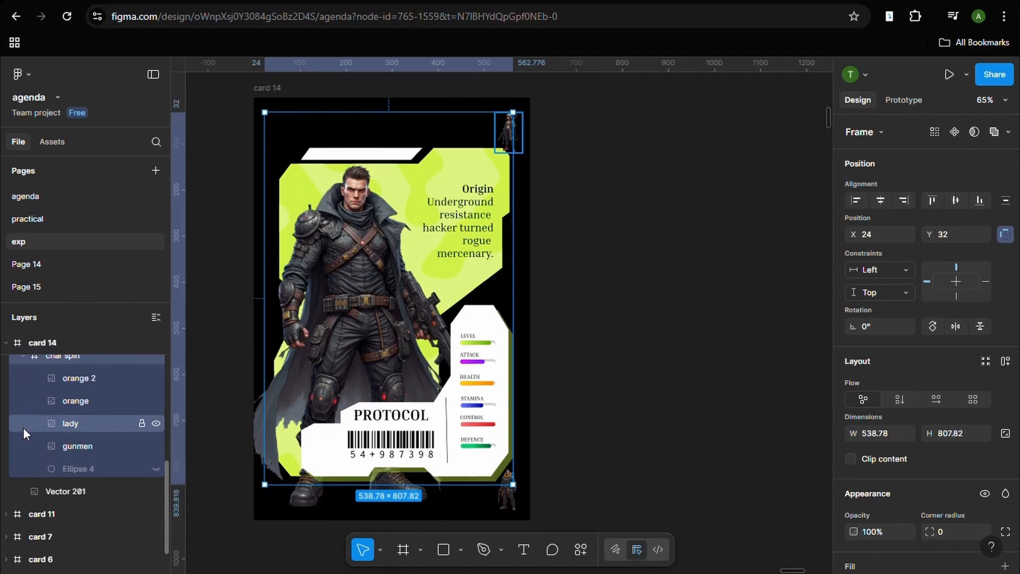
{"action": "left_click", "coordinate": [155, 467]}
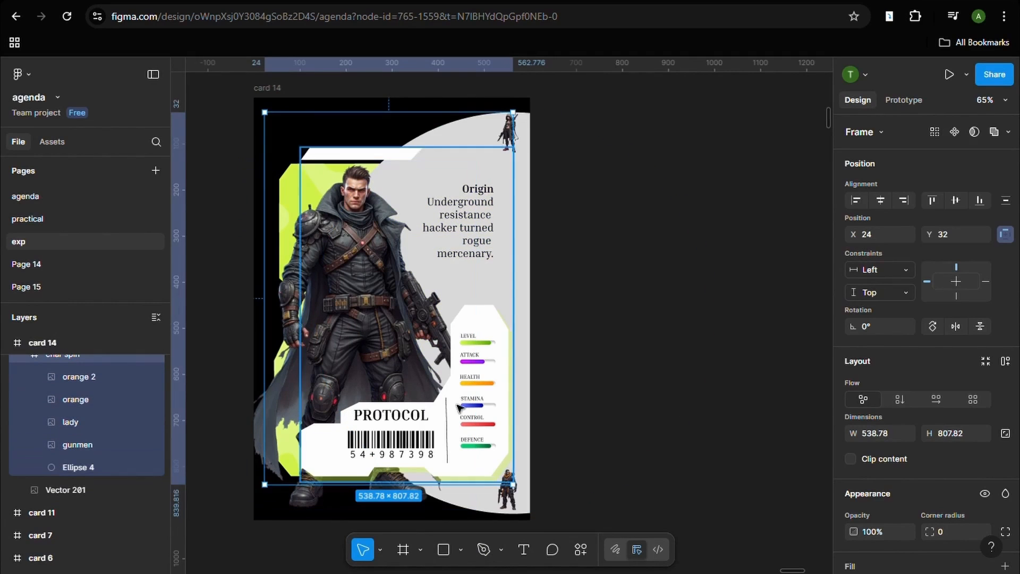
Examine how the large and small character images are arranged around Ellipse 4, then collapse the char spin layers and clear the selection
{"action": "scroll", "coordinate": [598, 390], "scroll_direction": "down", "scroll_amount": 3}
{"action": "scroll", "coordinate": [373, 412], "scroll_direction": "up", "scroll_amount": 2}
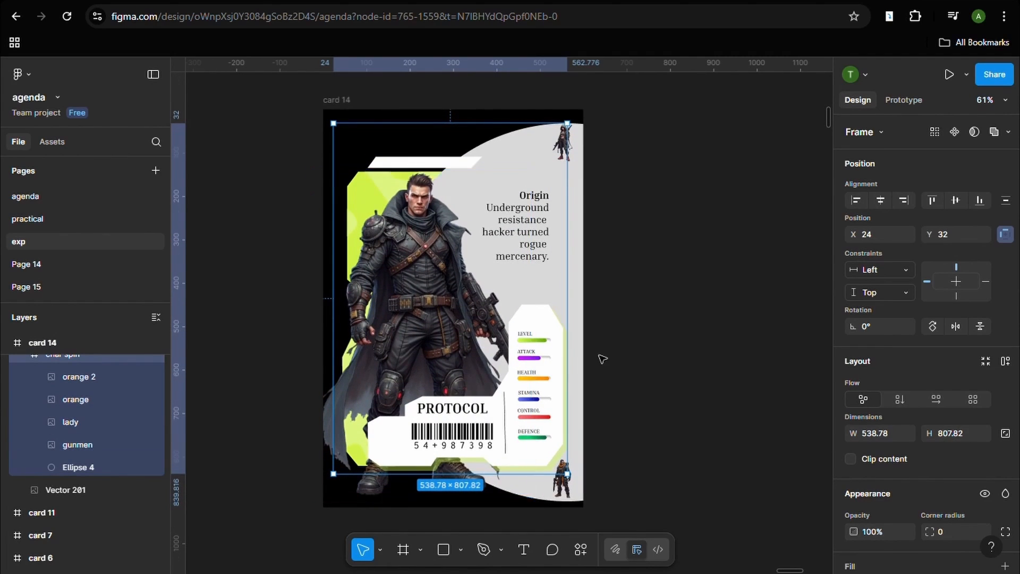
{"action": "scroll", "coordinate": [601, 358], "scroll_direction": "up", "scroll_amount": 1}
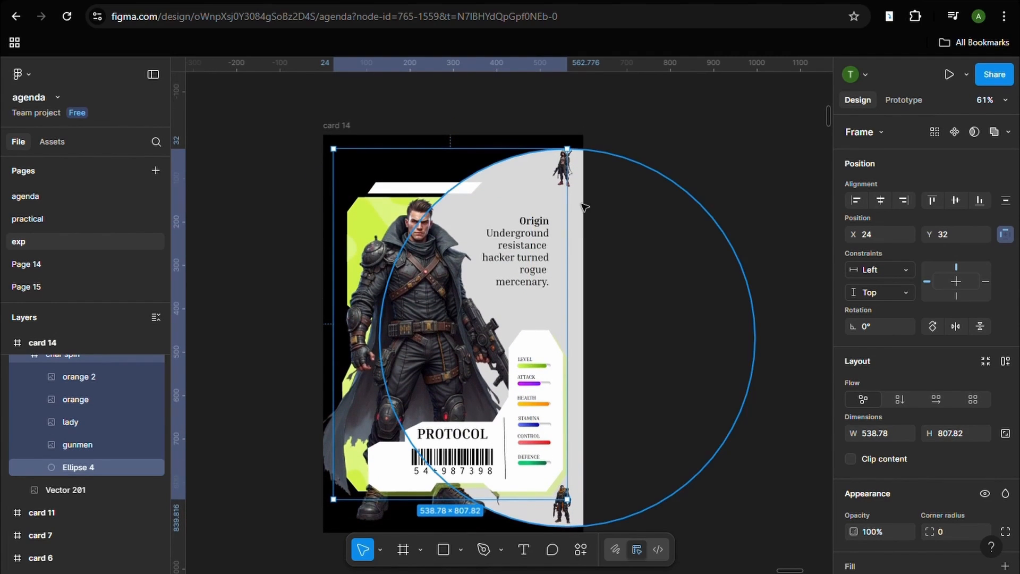
{"action": "scroll", "coordinate": [574, 186], "scroll_direction": "up", "scroll_amount": 5}
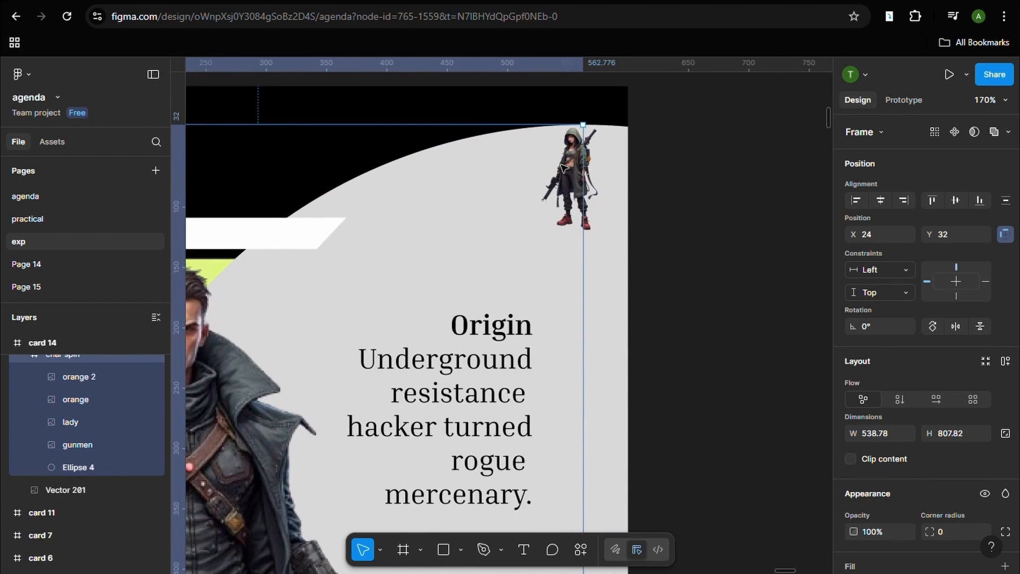
{"action": "scroll", "coordinate": [564, 168], "scroll_direction": "down", "scroll_amount": 2}
{"action": "scroll", "coordinate": [564, 168], "scroll_direction": "down", "scroll_amount": 6}
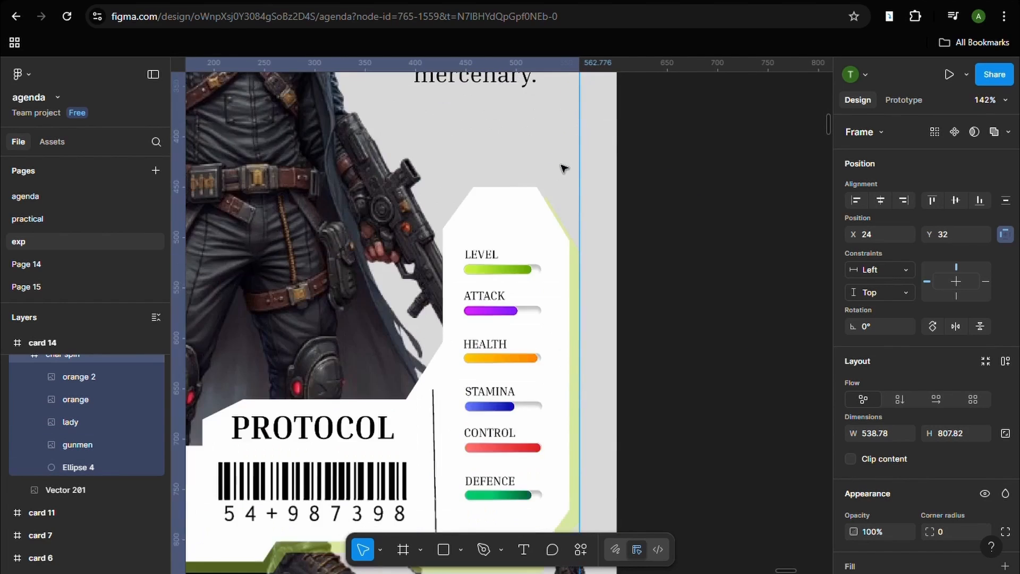
{"action": "scroll", "coordinate": [565, 168], "scroll_direction": "down", "scroll_amount": 5}
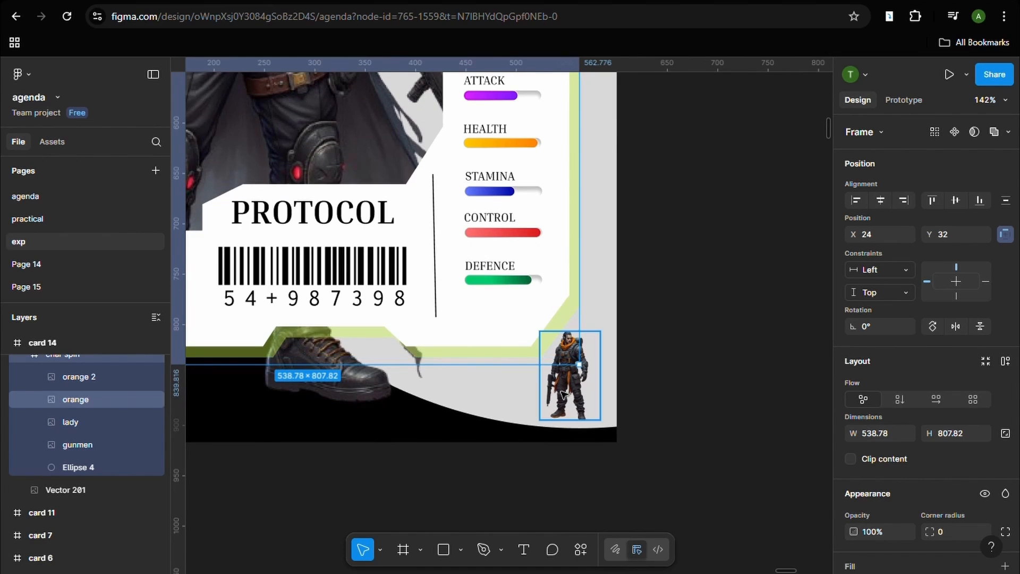
{"action": "scroll", "coordinate": [564, 394], "scroll_direction": "down", "scroll_amount": 5}
{"action": "scroll", "coordinate": [560, 255], "scroll_direction": "up", "scroll_amount": 1}
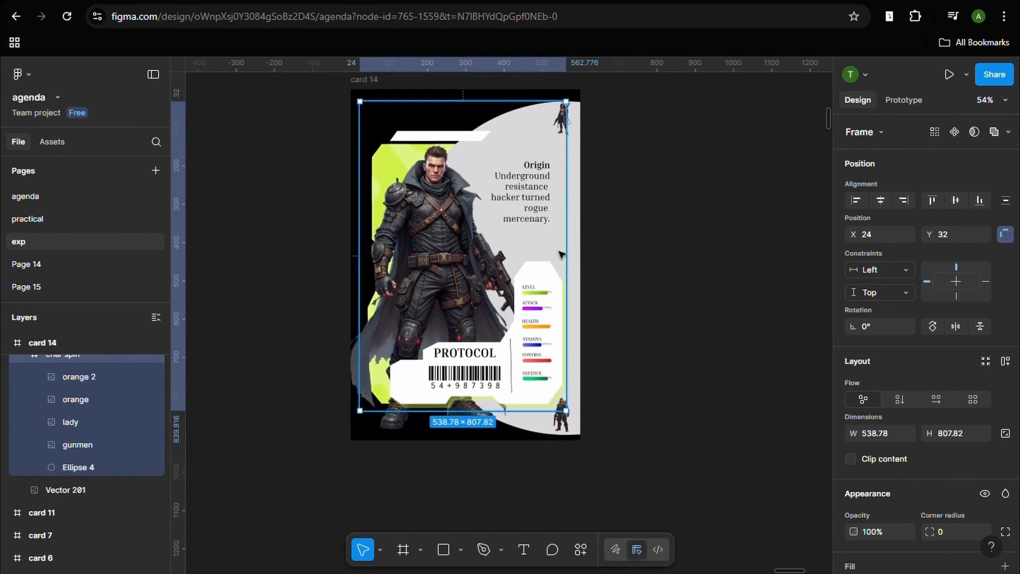
{"action": "scroll", "coordinate": [585, 234], "scroll_direction": "up", "scroll_amount": 2}
{"action": "scroll", "coordinate": [97, 394], "scroll_direction": "up", "scroll_amount": 2}
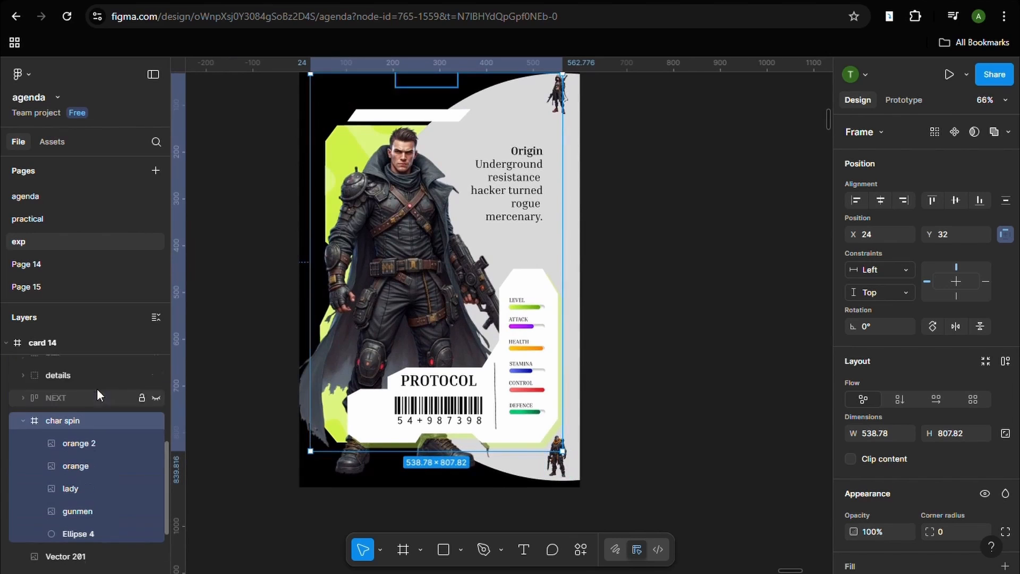
{"action": "left_click", "coordinate": [23, 421]}
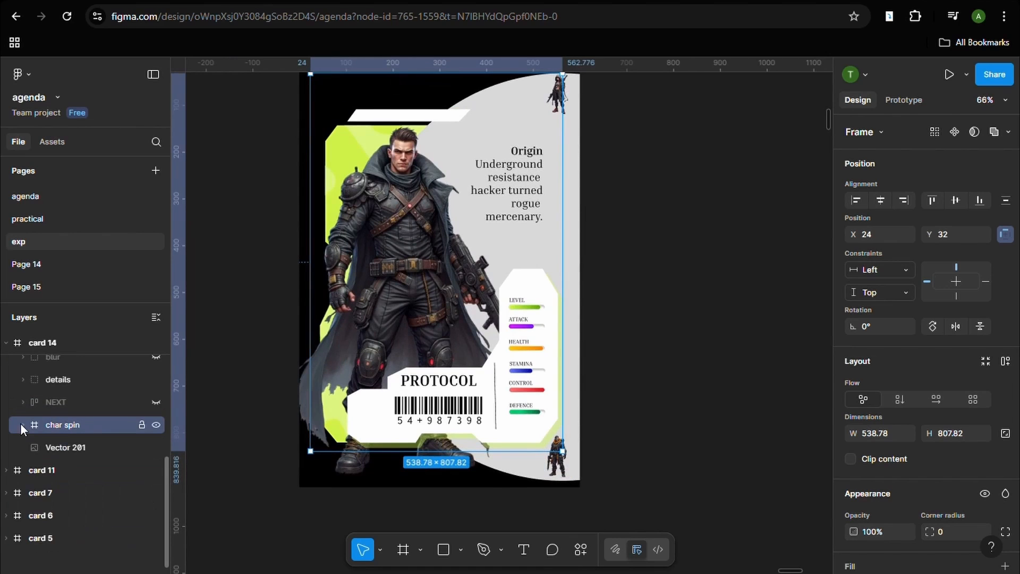
{"action": "left_click", "coordinate": [679, 338]}
{"action": "scroll", "coordinate": [679, 338], "scroll_direction": "down", "scroll_amount": 3}
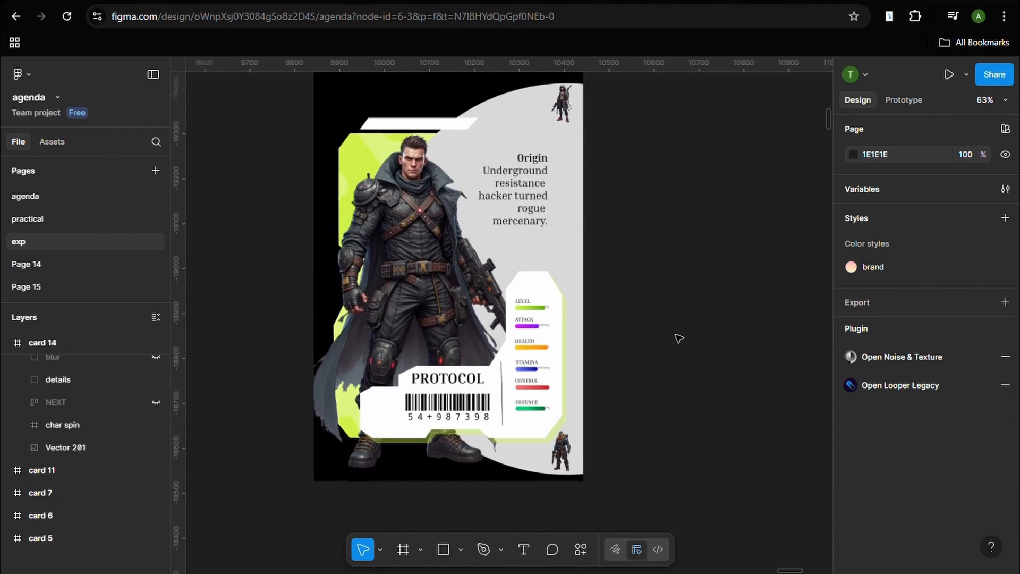
Duplicate the card 14 frame twice to get two more character cards
{"action": "scroll", "coordinate": [787, 316], "scroll_direction": "up", "scroll_amount": 4}
{"action": "scroll", "coordinate": [791, 312], "scroll_direction": "down", "scroll_amount": 2}
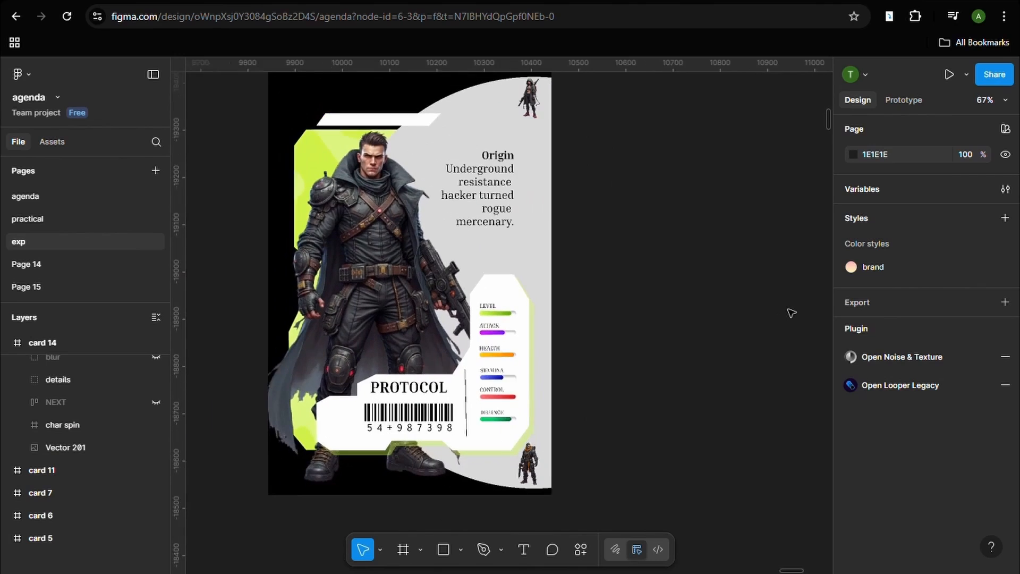
{"action": "scroll", "coordinate": [749, 304], "scroll_direction": "down", "scroll_amount": 2}
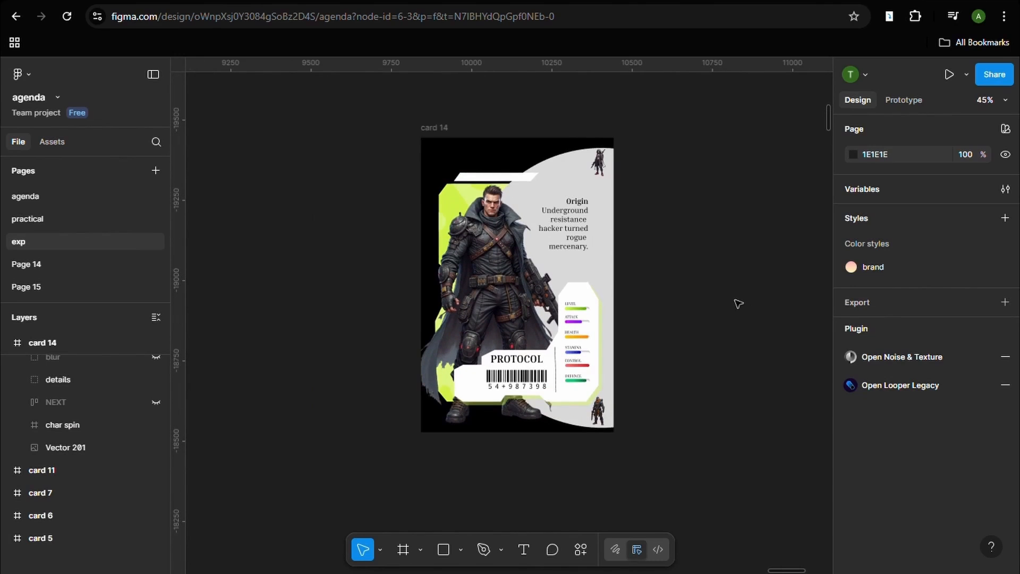
{"action": "left_click_drag", "start_coordinate": [739, 304], "coordinate": [565, 346]}
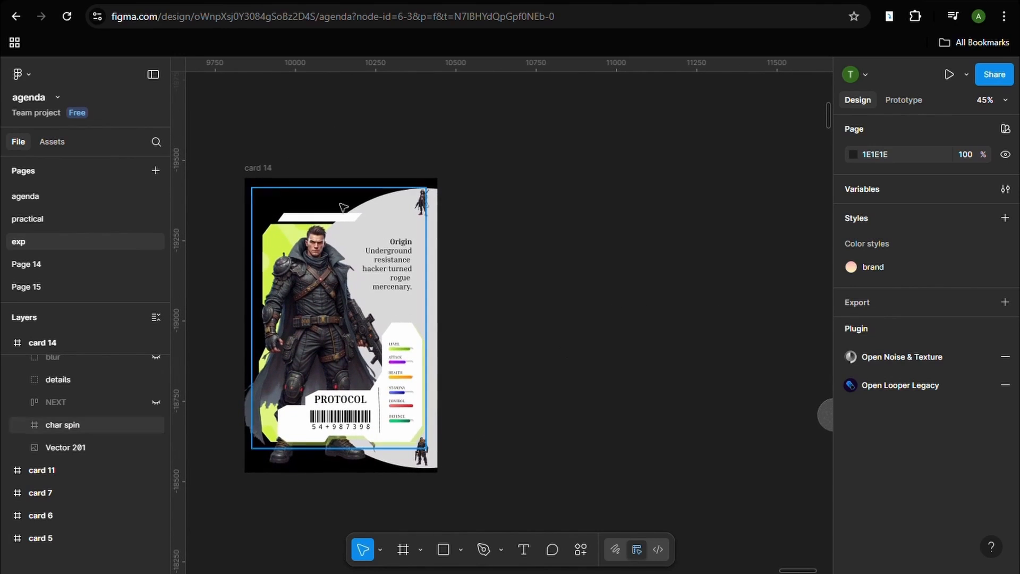
{"action": "left_click", "coordinate": [262, 171]}
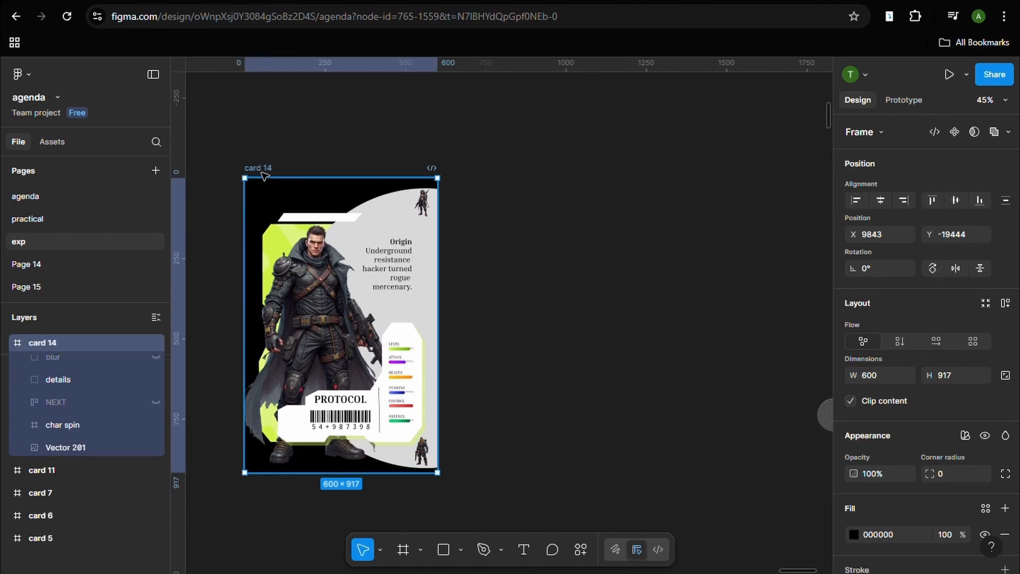
{"action": "key", "text": "ctrl+d"}
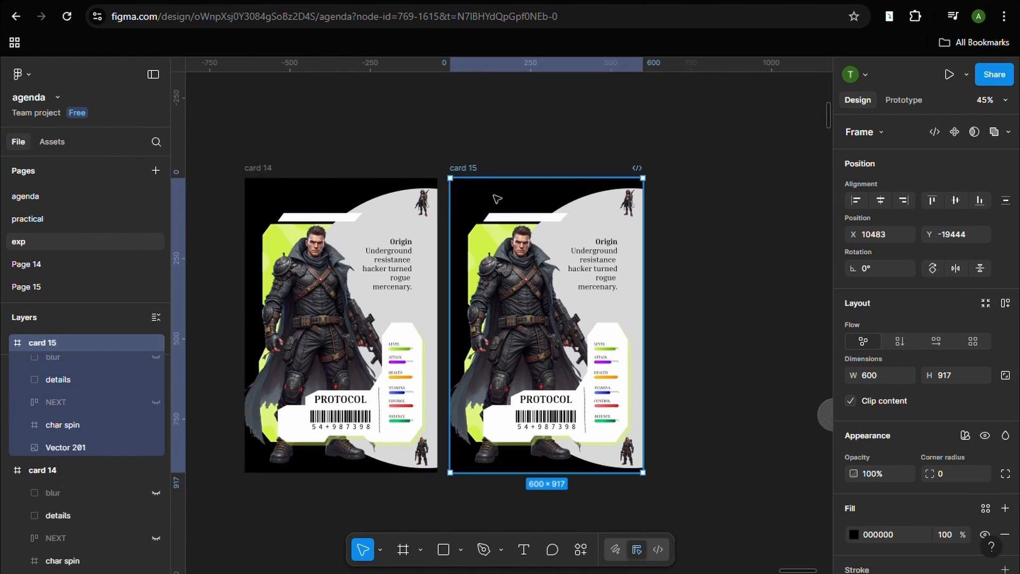
{"action": "key", "text": "ctrl+d"}
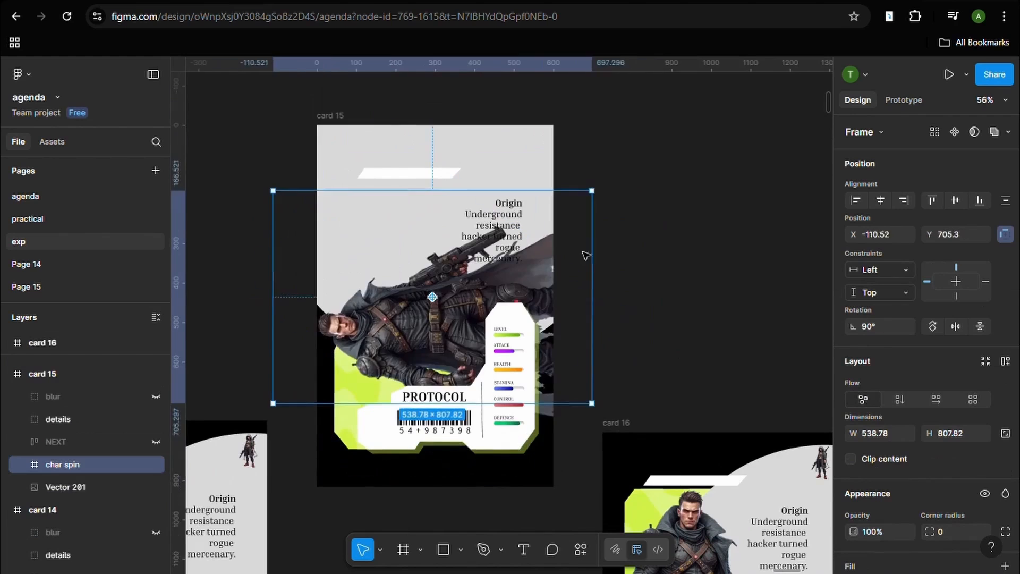
Rotate the char spin frame in card 15 further and scale its large gunmen image by 0.2
{"action": "left_click_drag", "start_coordinate": [587, 256], "coordinate": [658, 343]}
{"action": "left_click", "coordinate": [25, 464]}
{"action": "left_click", "coordinate": [83, 555]}
{"action": "left_click", "coordinate": [364, 283]}
{"action": "left_click", "coordinate": [513, 129]}
{"action": "left_click", "coordinate": [540, 303]}
{"action": "type", "text": "k"}
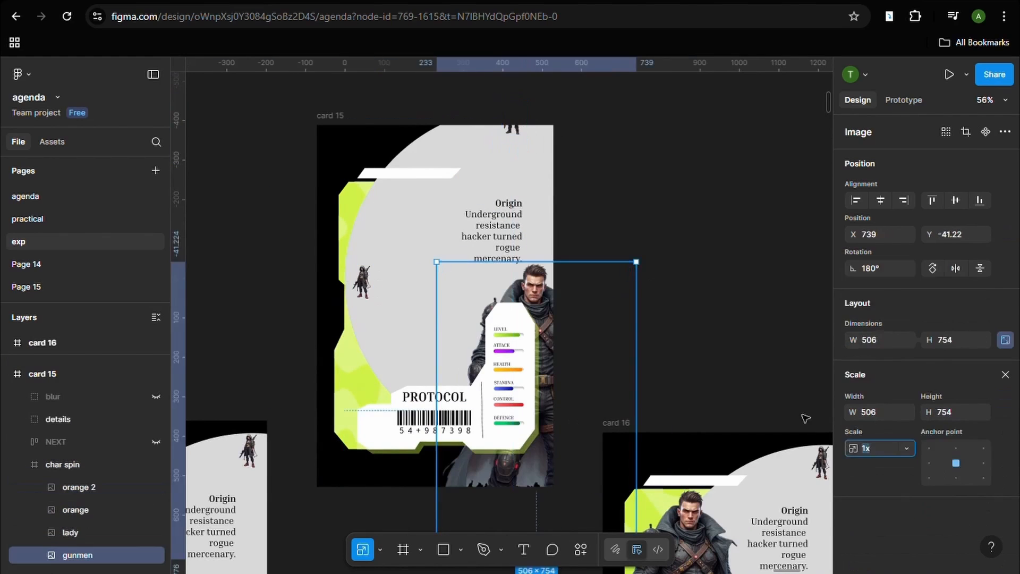
{"action": "type", "text": "0.2"}
{"action": "key", "text": "Return"}
Enlarge the lady image as card 15's main character and hide Ellipse 4
{"action": "left_click", "coordinate": [78, 464]}
{"action": "left_click", "coordinate": [62, 492]}
{"action": "left_click", "coordinate": [537, 470]}
{"action": "left_click", "coordinate": [367, 305]}
{"action": "key", "text": "k"}
{"action": "left_click_drag", "start_coordinate": [386, 276], "coordinate": [514, 146]}
{"action": "left_click_drag", "start_coordinate": [393, 287], "coordinate": [407, 297]}
{"action": "left_click", "coordinate": [155, 487]}
{"action": "left_click", "coordinate": [708, 293]}
{"action": "key", "text": "v"}
Rotate card 16's char spin frame and enlarge the orange 2 image as the main character
{"action": "scroll", "coordinate": [708, 294], "scroll_direction": "down", "scroll_amount": 5}
{"action": "left_click", "coordinate": [396, 303]}
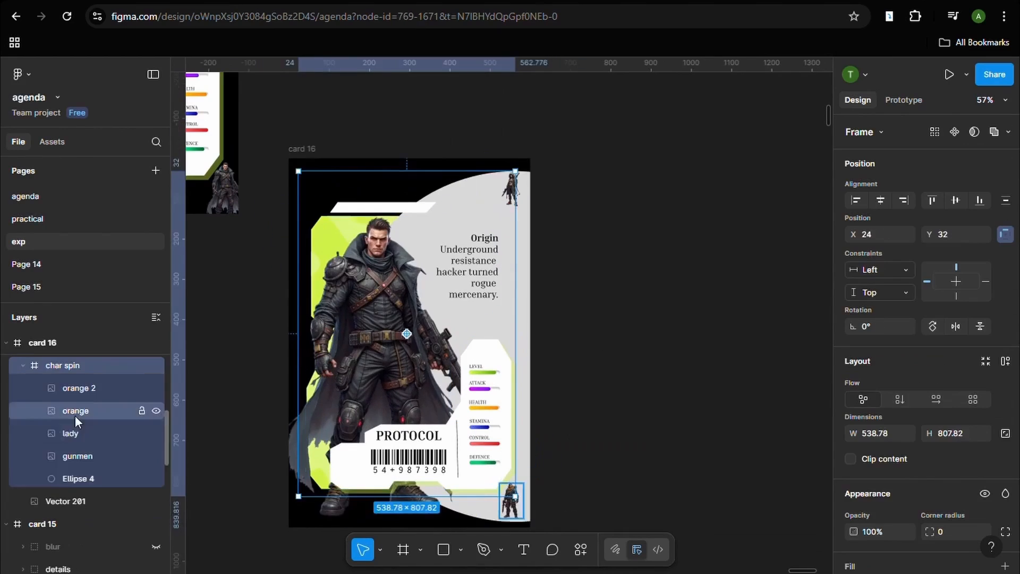
{"action": "left_click", "coordinate": [77, 456]}
{"action": "left_click", "coordinate": [62, 366]}
{"action": "left_click_drag", "start_coordinate": [293, 503], "coordinate": [647, 512]}
{"action": "left_click", "coordinate": [872, 328]}
{"action": "left_click", "coordinate": [347, 348]}
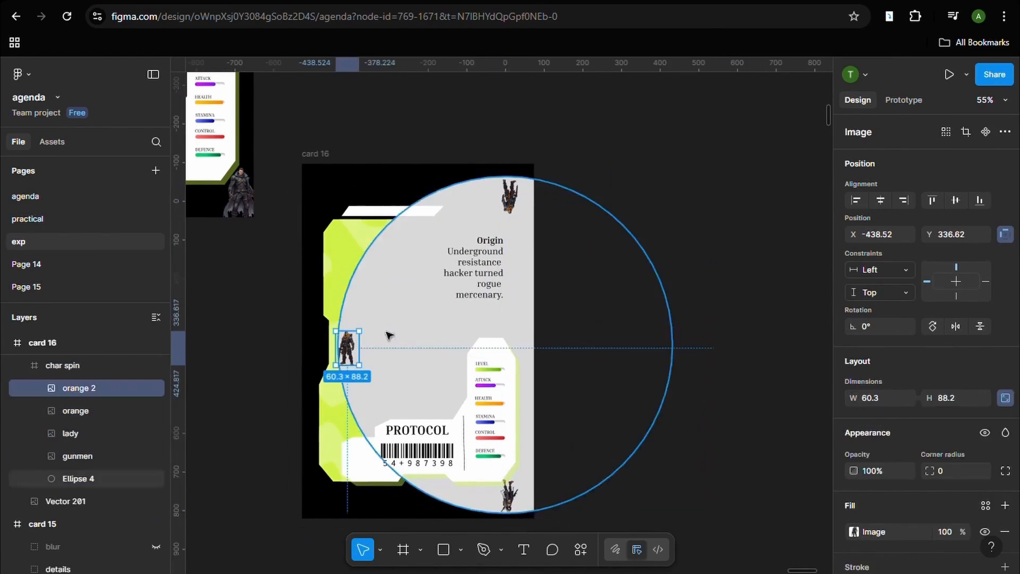
{"action": "left_click_drag", "start_coordinate": [360, 331], "coordinate": [428, 213]}
Hide the orange image and Ellipse 4 in card 16, and turn the gunmen image upright with a 180° rotation
{"action": "left_click", "coordinate": [510, 495]}
{"action": "left_click", "coordinate": [510, 197]}
{"action": "left_click", "coordinate": [156, 411]}
{"action": "left_click", "coordinate": [78, 456]}
{"action": "left_click", "coordinate": [880, 327]}
{"action": "left_click", "coordinate": [156, 479]}
Nudge the small gunmen image left in the upper corner of card 16
{"action": "key", "text": "k"}
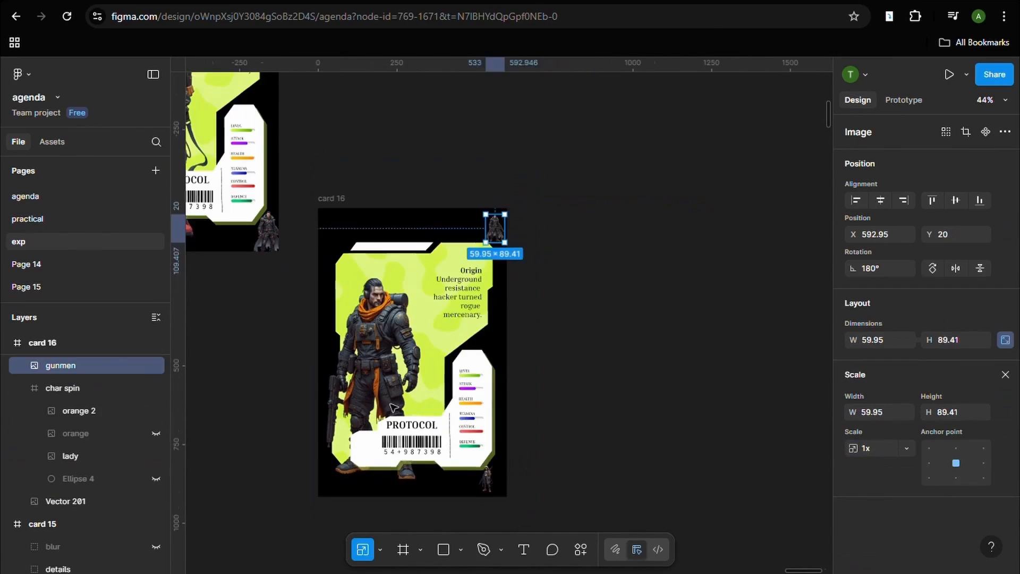
{"action": "key", "text": "shift+Left"}
{"action": "key", "text": "shift+Left"}
Hide Ellipse 4 inside card 14's char spin frame
{"action": "left_click_drag", "start_coordinate": [229, 389], "coordinate": [456, 437]}
{"action": "scroll", "coordinate": [452, 420], "scroll_direction": "down", "scroll_amount": 3}
{"action": "left_click", "coordinate": [334, 367]}
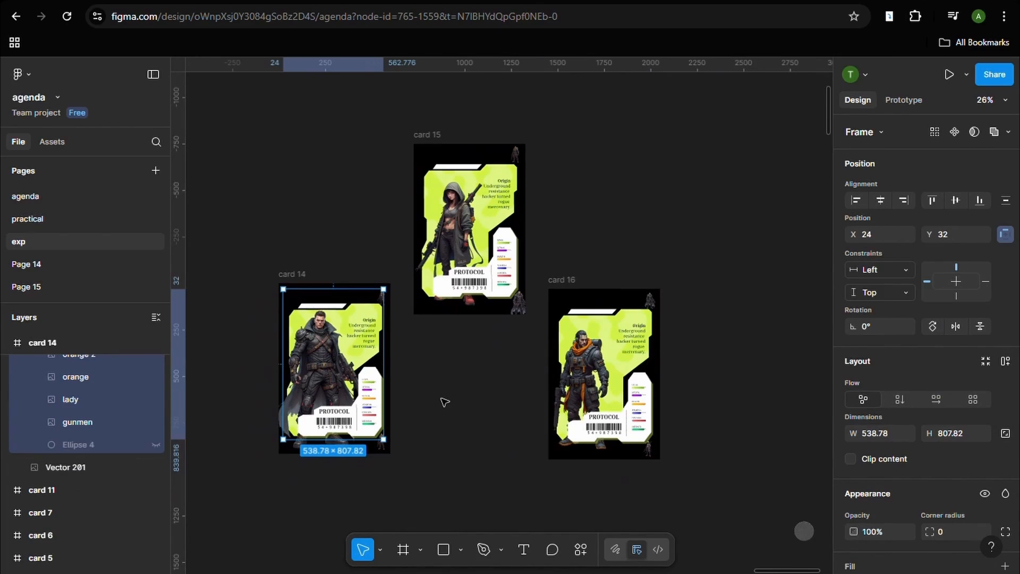
Show the hidden NEXT button above the camouflage shape in card 14
{"action": "scroll", "coordinate": [452, 432], "scroll_direction": "up", "scroll_amount": 2}
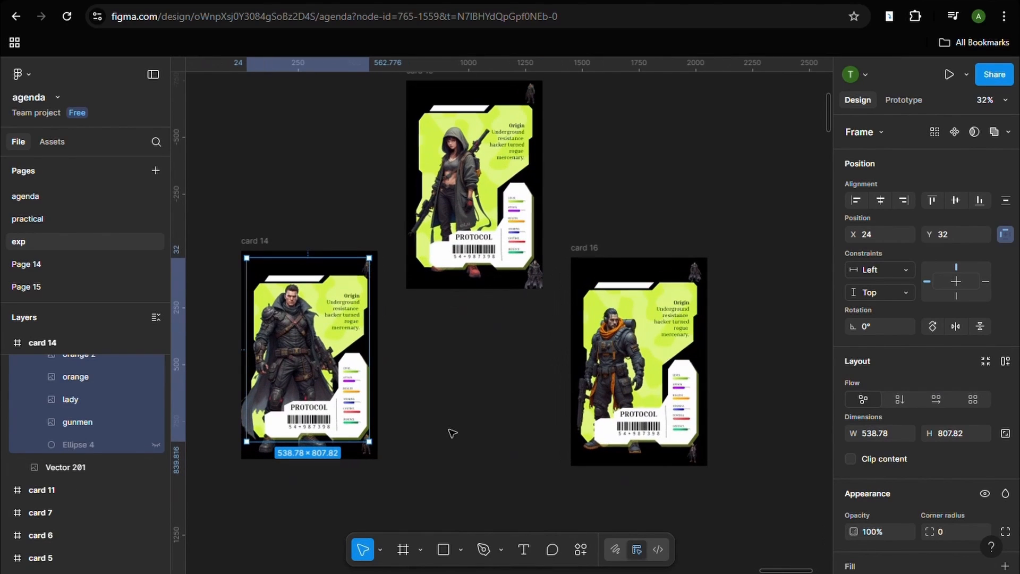
{"action": "scroll", "coordinate": [452, 433], "scroll_direction": "up", "scroll_amount": 1}
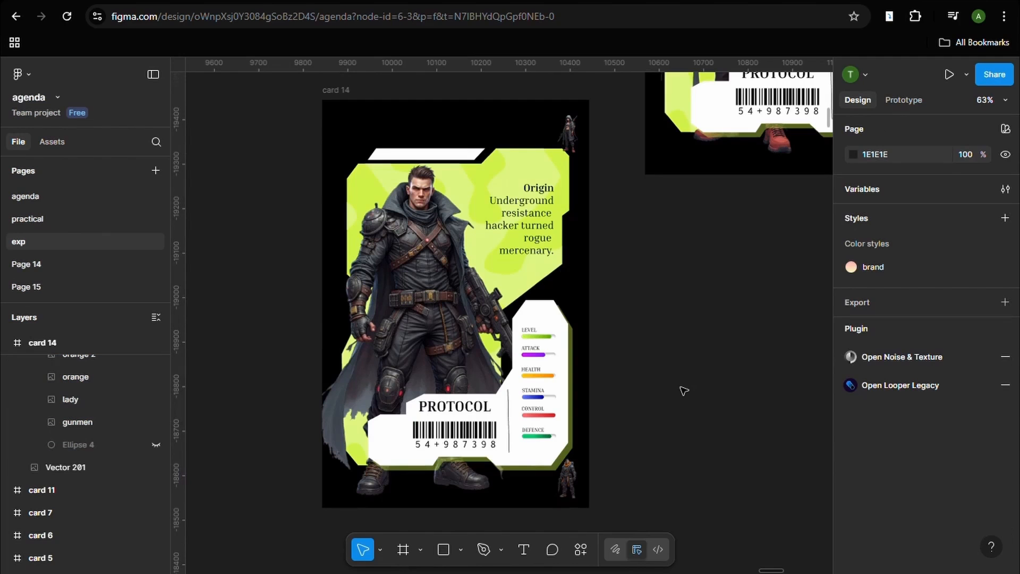
{"action": "left_click", "coordinate": [354, 103]}
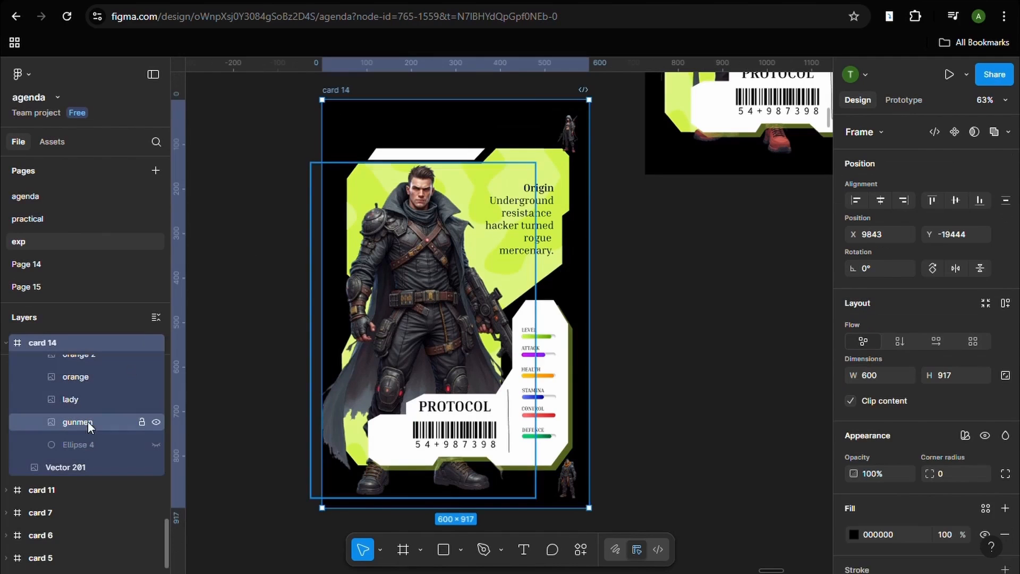
{"action": "scroll", "coordinate": [50, 419], "scroll_direction": "up", "scroll_amount": 3}
{"action": "left_click", "coordinate": [16, 472]}
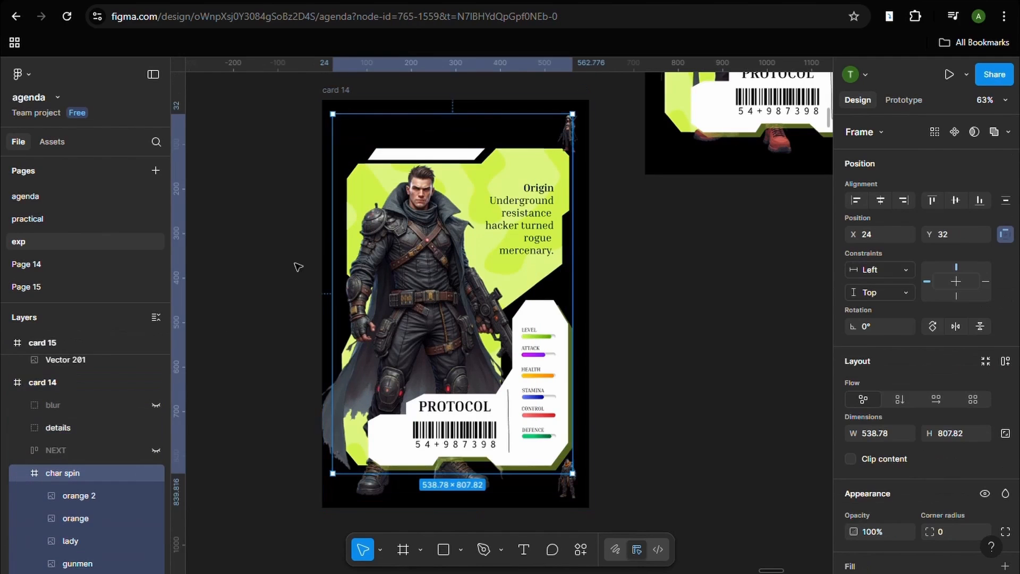
{"action": "scroll", "coordinate": [464, 130], "scroll_direction": "up", "scroll_amount": 1}
{"action": "scroll", "coordinate": [464, 130], "scroll_direction": "up", "scroll_amount": 5}
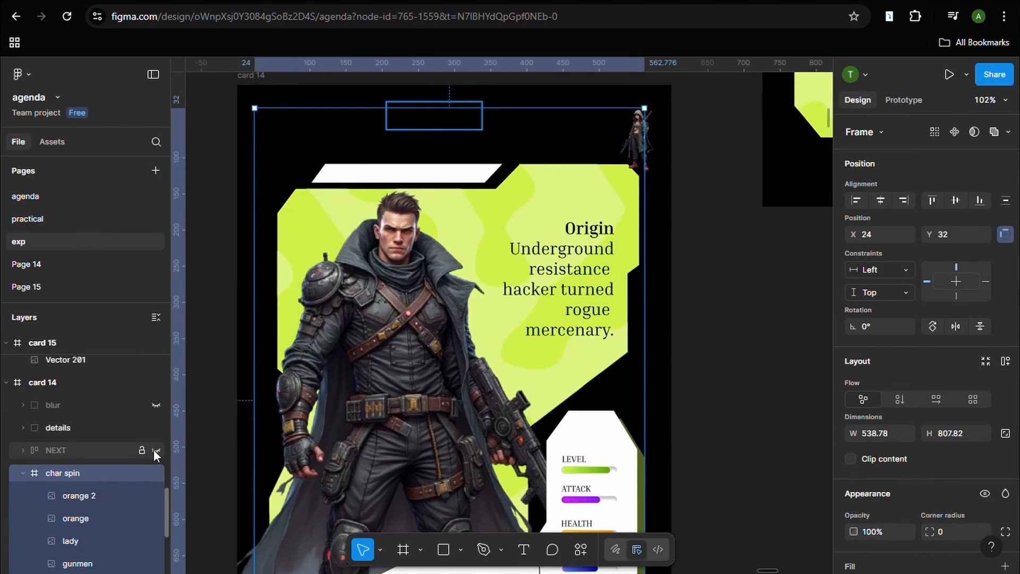
{"action": "left_click", "coordinate": [155, 450]}
{"action": "scroll", "coordinate": [457, 318], "scroll_direction": "down", "scroll_amount": 1}
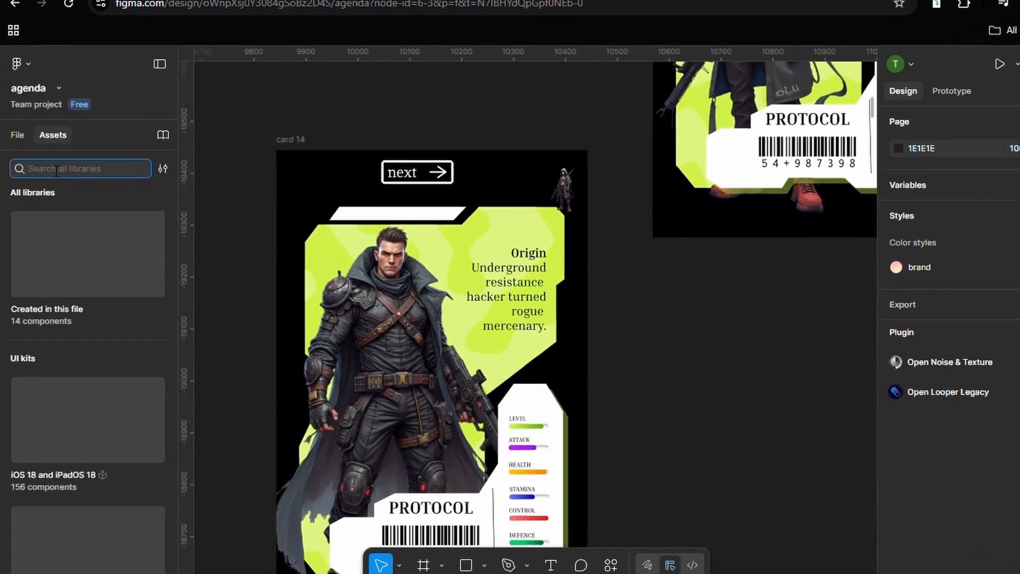
Search the asset libraries for "arrow" and look through the arrow icons
{"action": "left_click", "coordinate": [54, 177]}
{"action": "type", "text": "as"}
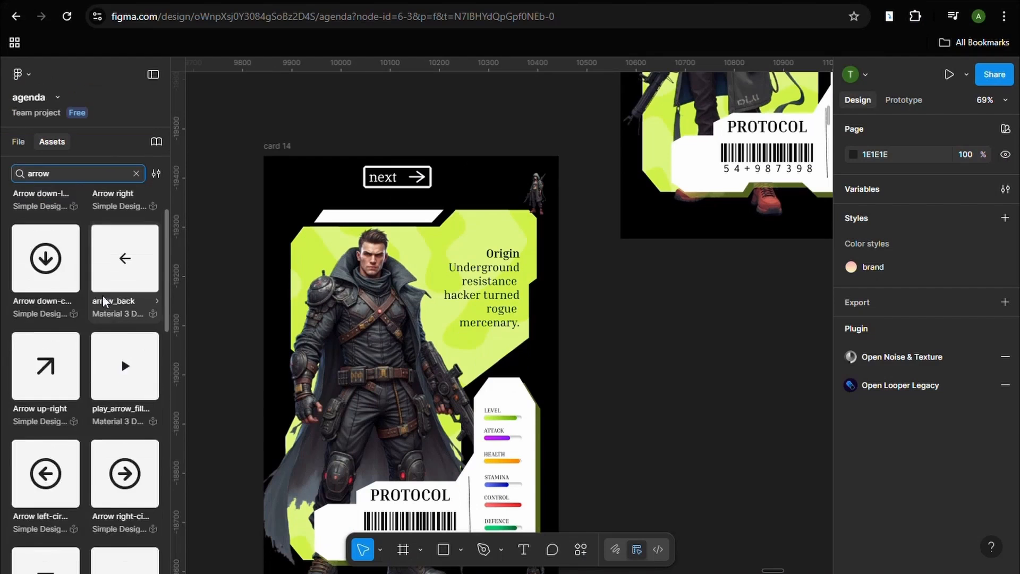
{"action": "scroll", "coordinate": [123, 306], "scroll_direction": "down", "scroll_amount": 10}
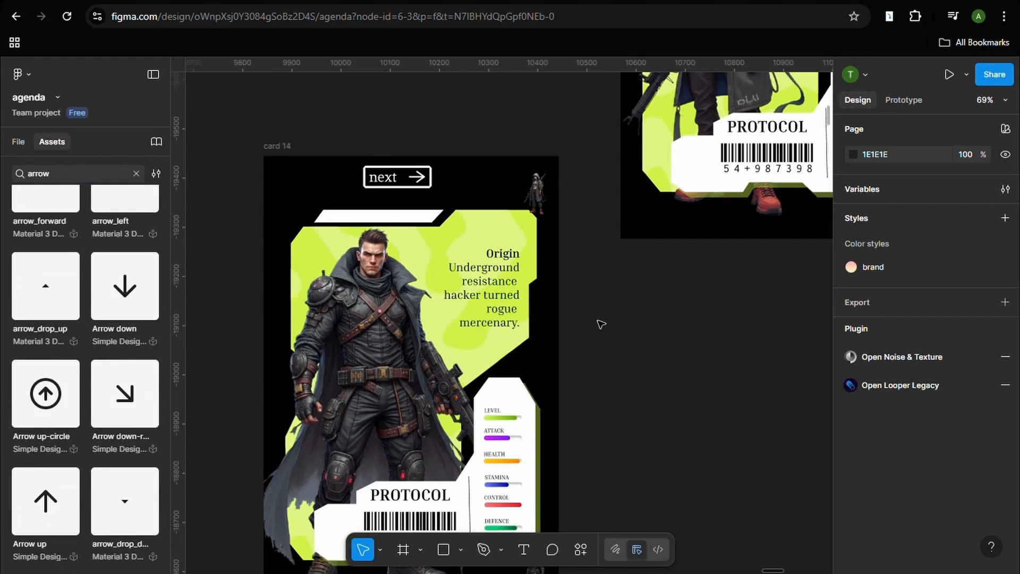
Paste a copy of card 14's NEXT button into card 15 above the camouflage shape
{"action": "key", "text": "n"}
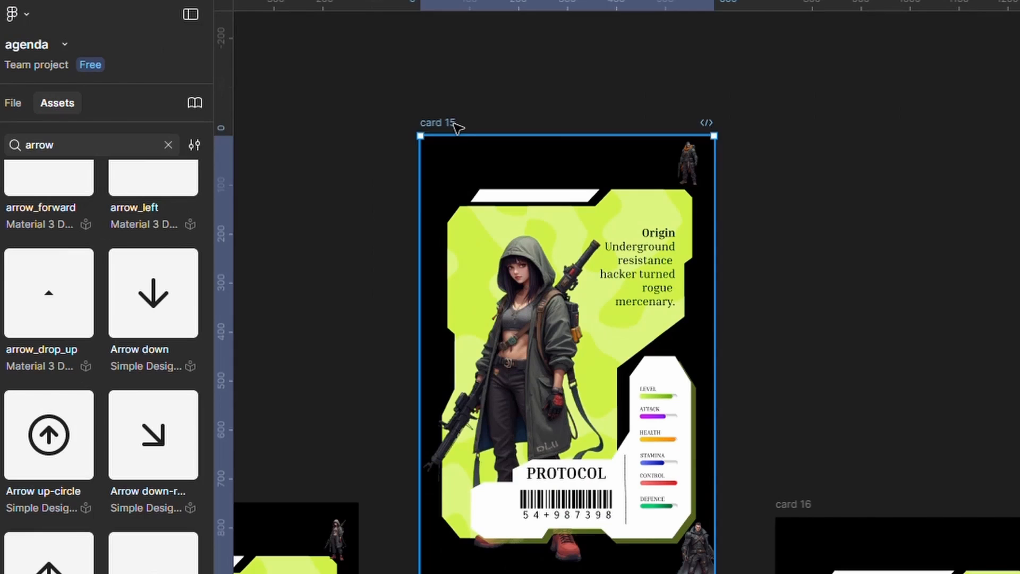
{"action": "key", "text": "ctrl+v"}
{"action": "scroll", "coordinate": [558, 157], "scroll_direction": "up", "scroll_amount": 5}
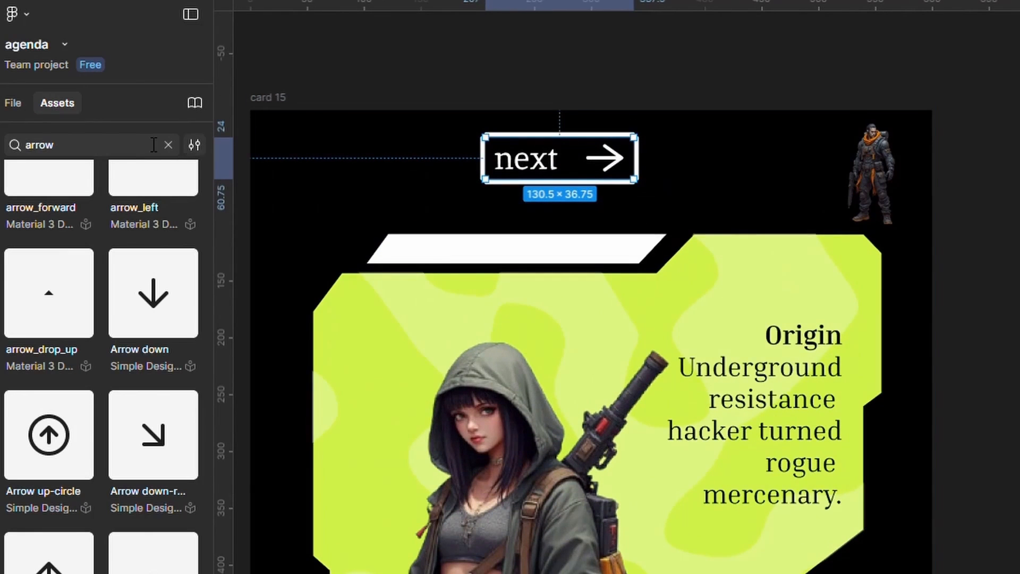
Hide the text frame inside card 15's pasted NEXT button and shrink the button around its arrow to 51 × 37
{"action": "left_click", "coordinate": [16, 104]}
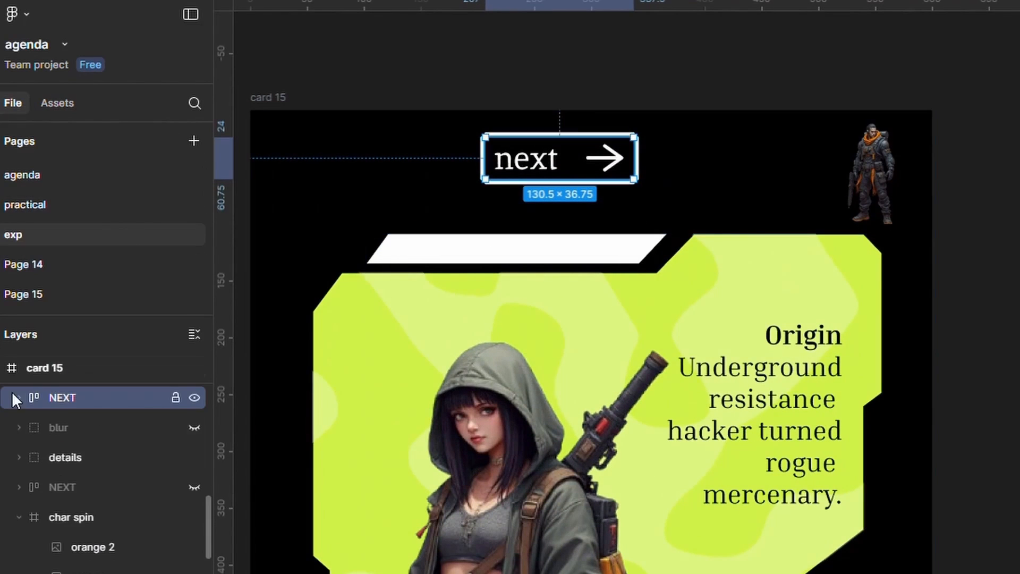
{"action": "left_click", "coordinate": [14, 397]}
{"action": "left_click", "coordinate": [93, 424]}
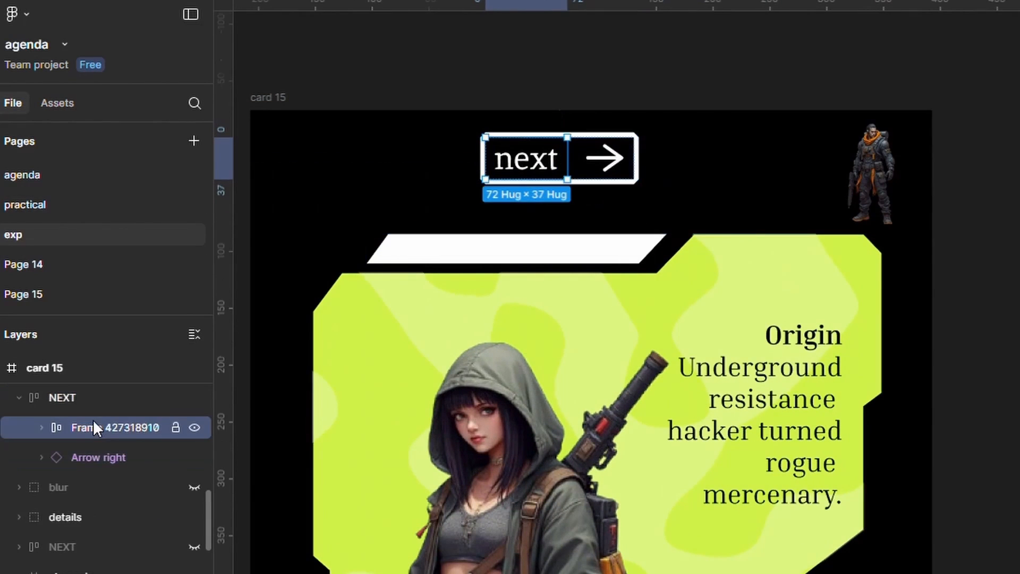
{"action": "left_click", "coordinate": [194, 427]}
{"action": "left_click", "coordinate": [628, 171]}
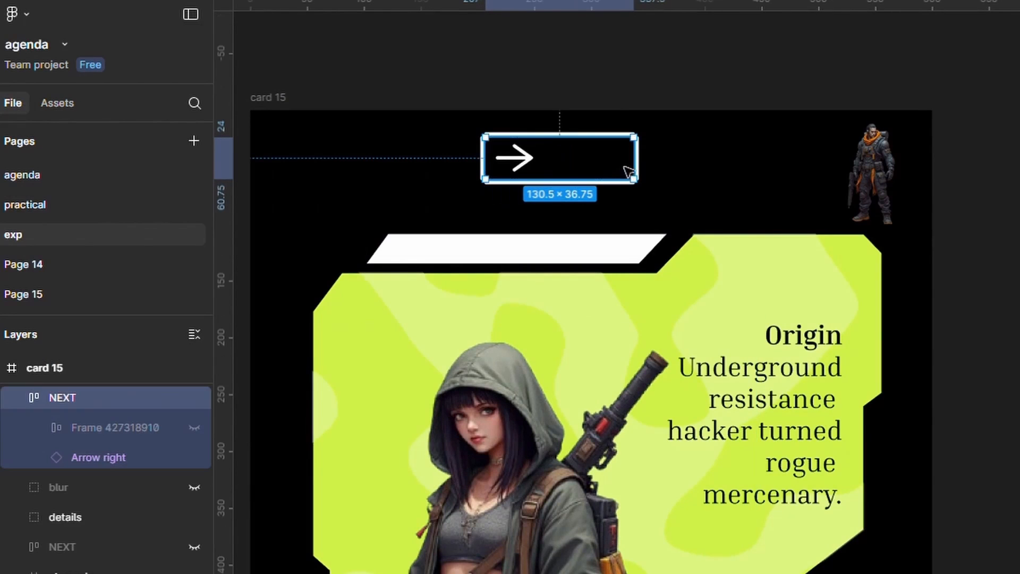
{"action": "double_click", "coordinate": [635, 179]}
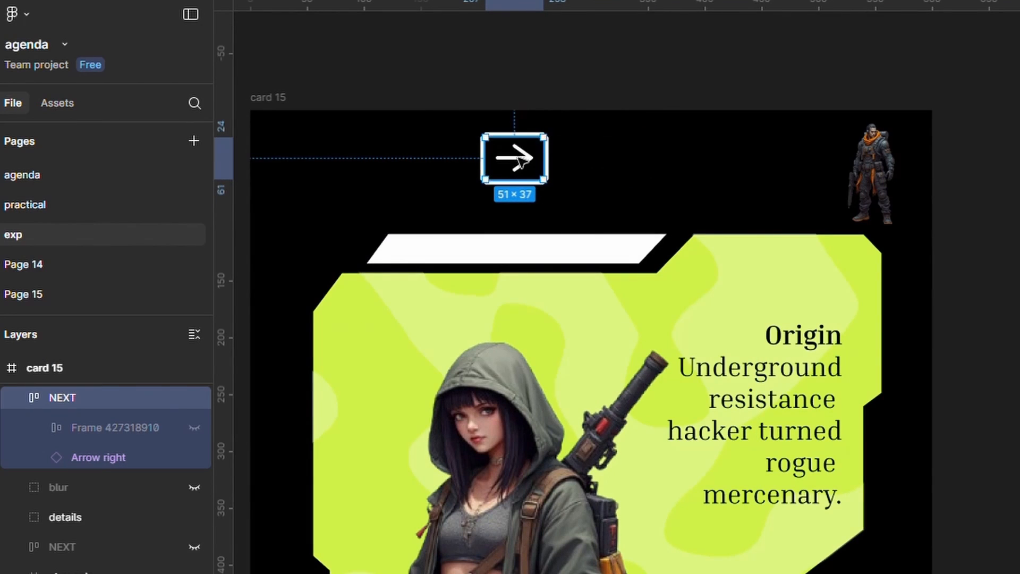
Place a second copy of the arrow button next to the first and flip one horizontally as a back arrow
{"action": "left_click_drag", "start_coordinate": [519, 160], "coordinate": [555, 156]}
{"action": "scroll", "coordinate": [625, 159], "scroll_direction": "down", "scroll_amount": 3}
{"action": "scroll", "coordinate": [626, 158], "scroll_direction": "up", "scroll_amount": 2}
{"action": "key", "text": "shift+h"}
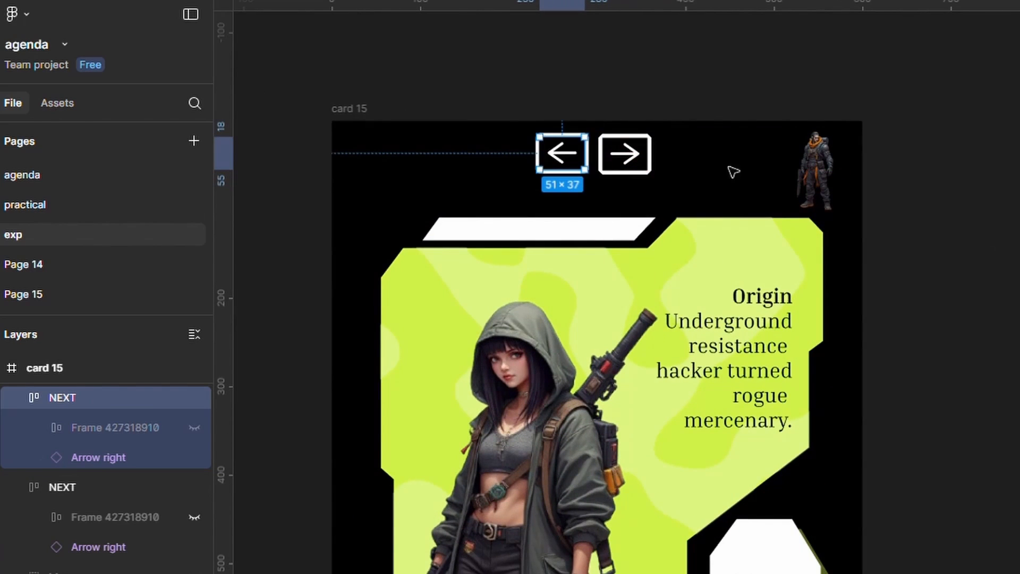
Copy both arrow buttons from card 15 and paste them into card 16
{"action": "left_click", "coordinate": [10, 399]}
{"action": "left_click", "coordinate": [14, 428], "text": "shift"}
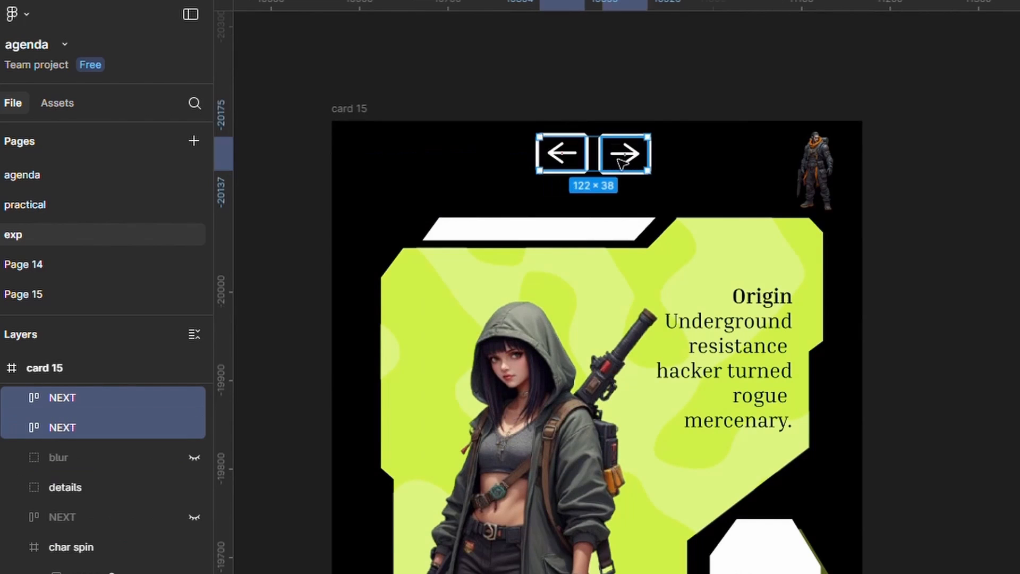
{"action": "scroll", "coordinate": [622, 163], "scroll_direction": "down", "scroll_amount": 3}
{"action": "left_click_drag", "start_coordinate": [843, 287], "coordinate": [549, 2]}
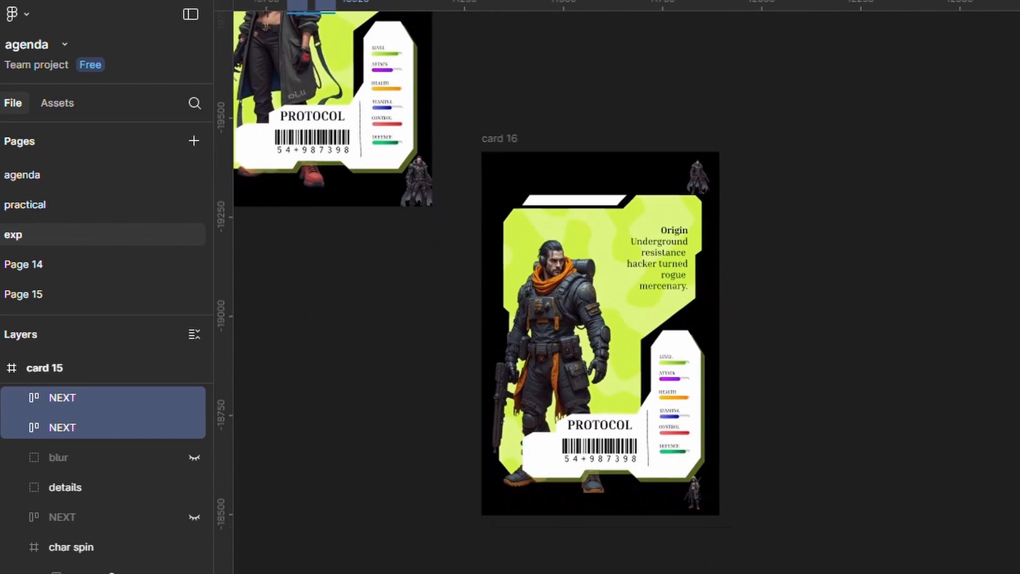
{"action": "scroll", "coordinate": [623, 195], "scroll_direction": "up", "scroll_amount": 1}
{"action": "scroll", "coordinate": [622, 197], "scroll_direction": "up", "scroll_amount": 2}
{"action": "left_click", "coordinate": [357, 96]}
{"action": "key", "text": "ctrl+v"}
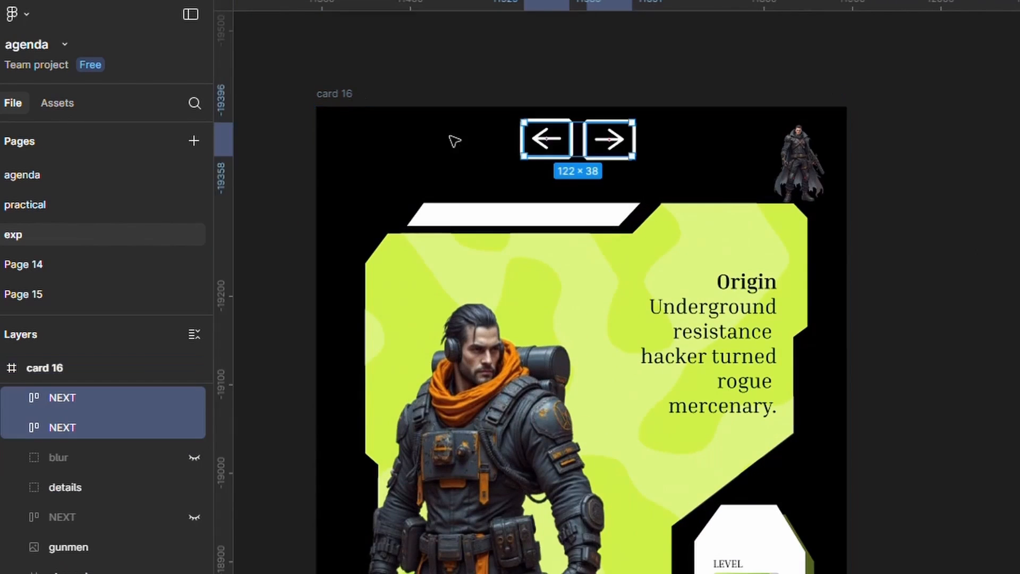
Set the fill of card 15's camouflage background shape to C5A0FF
{"action": "scroll", "coordinate": [454, 142], "scroll_direction": "down", "scroll_amount": 2}
{"action": "left_click_drag", "start_coordinate": [389, 246], "coordinate": [986, 438]}
{"action": "scroll", "coordinate": [816, 417], "scroll_direction": "down", "scroll_amount": 3}
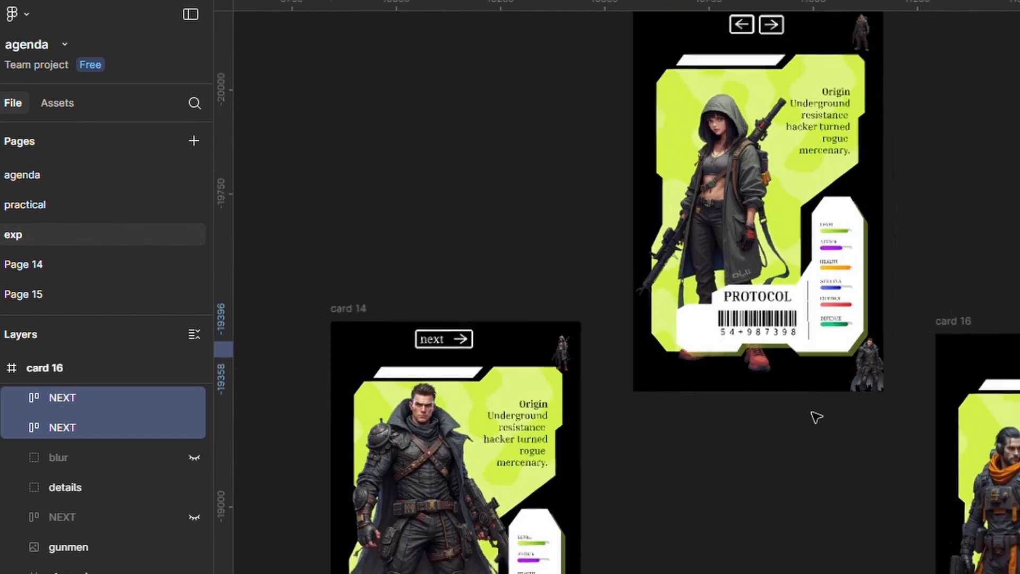
{"action": "scroll", "coordinate": [815, 430], "scroll_direction": "right", "scroll_amount": 5}
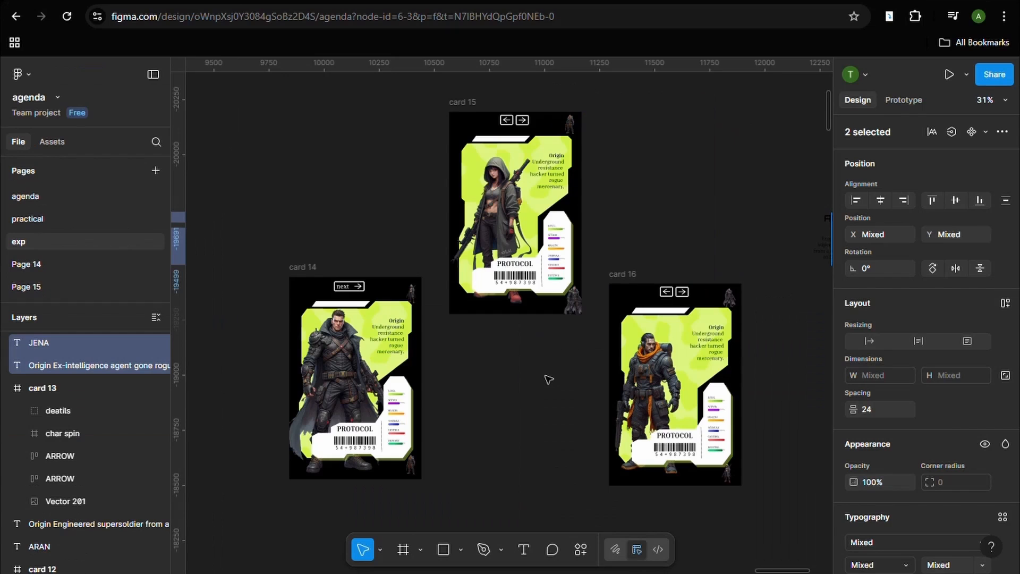
{"action": "scroll", "coordinate": [508, 131], "scroll_direction": "up", "scroll_amount": 2}
{"action": "left_click", "coordinate": [471, 335]}
{"action": "scroll", "coordinate": [871, 346], "scroll_direction": "down", "scroll_amount": 3}
{"action": "left_click", "coordinate": [879, 414]}
{"action": "type", "text": "C5A0FF"}
Set the fill of card 16's camouflage background shape to FFC700
{"action": "left_click", "coordinate": [725, 396]}
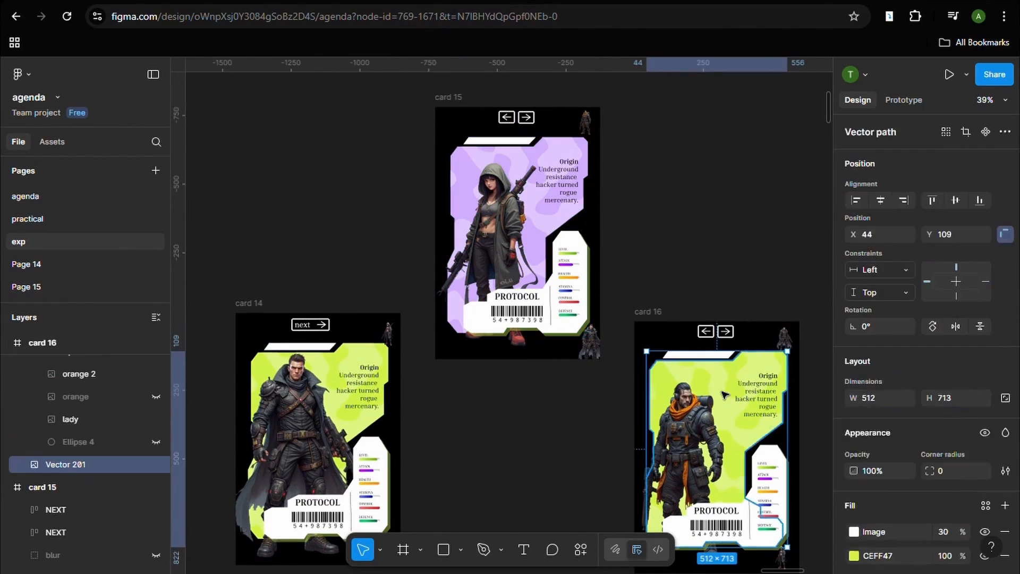
{"action": "left_click", "coordinate": [879, 414]}
{"action": "type", "text": "FFC700"}
{"action": "left_click", "coordinate": [768, 271]}
Move the separate blur group with the two blurred circles onto card 14
{"action": "scroll", "coordinate": [657, 292], "scroll_direction": "down", "scroll_amount": 1}
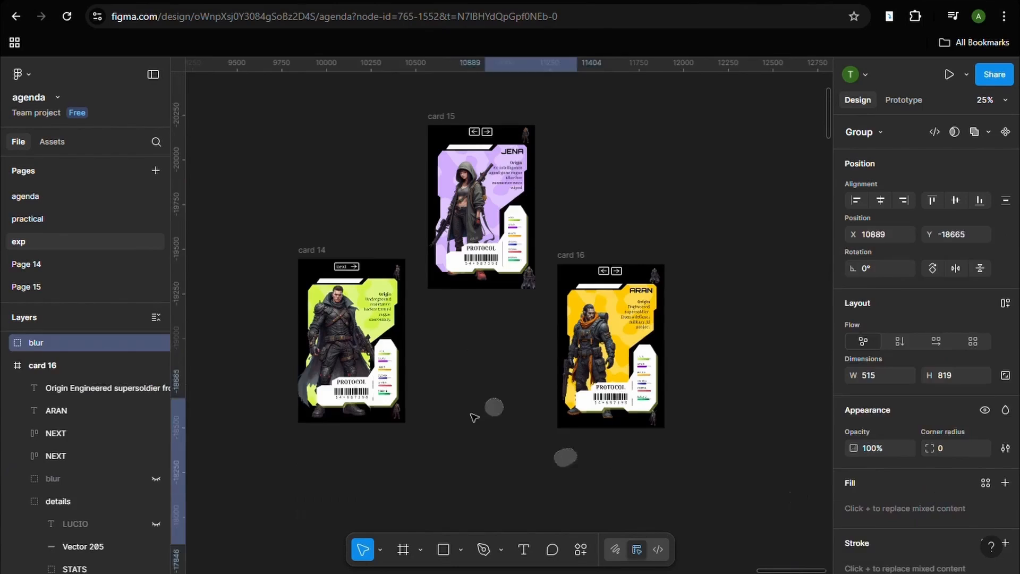
{"action": "left_click_drag", "start_coordinate": [471, 417], "coordinate": [328, 325]}
{"action": "scroll", "coordinate": [329, 327], "scroll_direction": "up", "scroll_amount": 4}
{"action": "scroll", "coordinate": [809, 319], "scroll_direction": "up", "scroll_amount": 5}
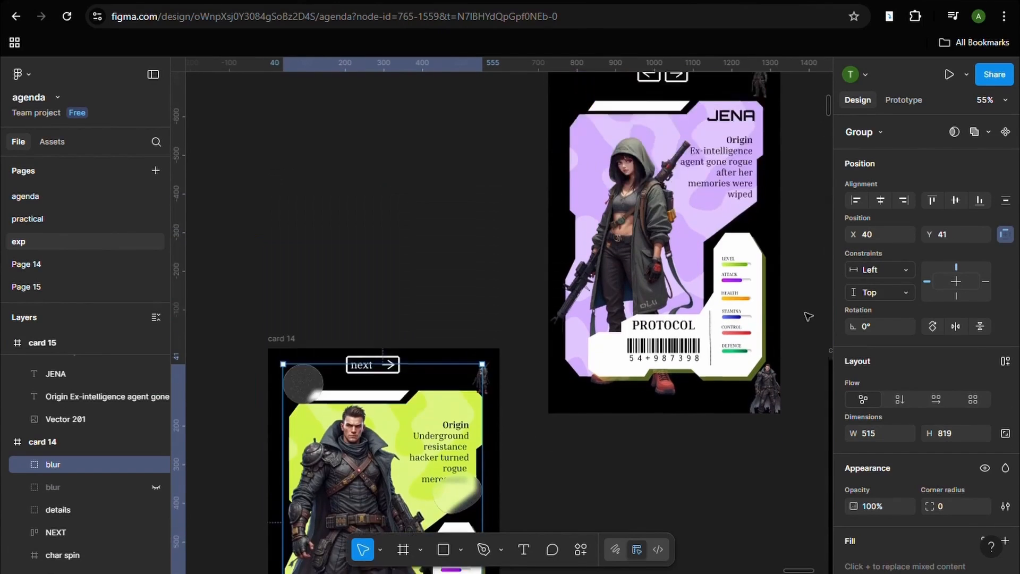
Paste a copy of the blur group into card 15
{"action": "left_click", "coordinate": [578, 89]}
{"action": "key", "text": "ctrl+v"}
{"action": "scroll", "coordinate": [262, 221], "scroll_direction": "down", "scroll_amount": 5}
{"action": "scroll", "coordinate": [262, 221], "scroll_direction": "right", "scroll_amount": 8}
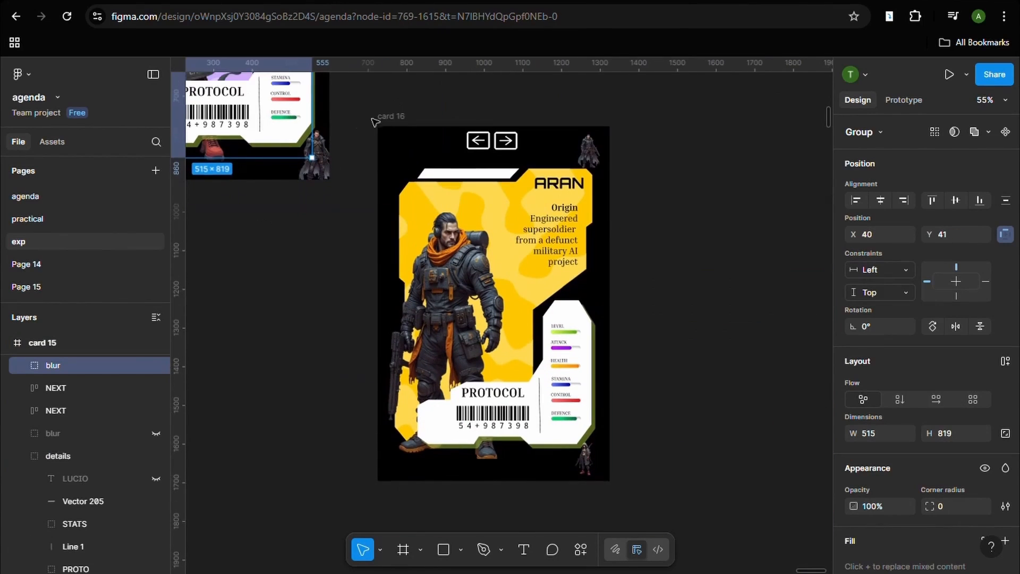
Paste a copy of the blur group into card 16
{"action": "left_click", "coordinate": [384, 117]}
{"action": "key", "text": "ctrl+v"}
{"action": "scroll", "coordinate": [508, 497], "scroll_direction": "down", "scroll_amount": 5}
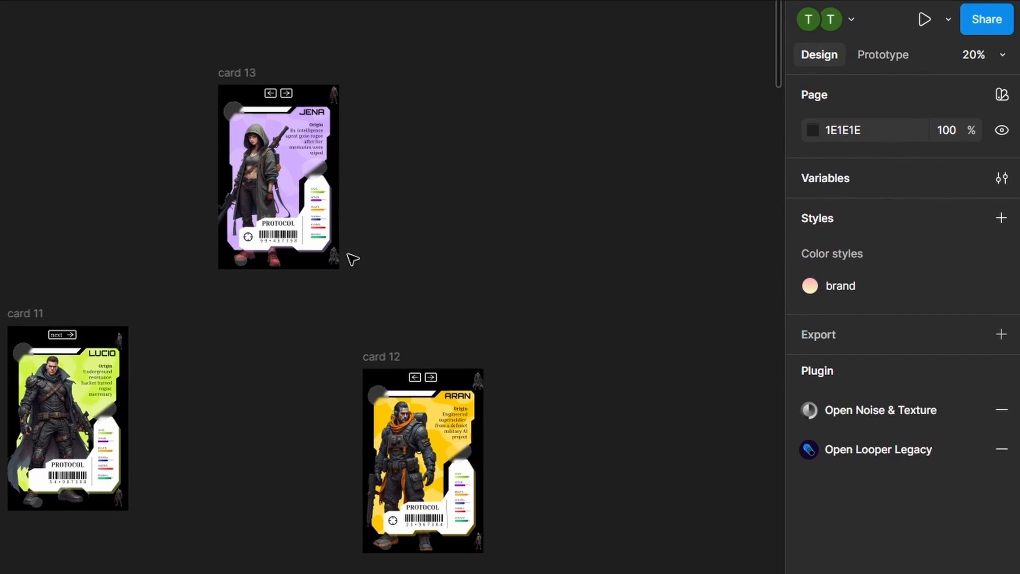
Switch to prototyping and link card 11's next button to card 13 with an on-click Navigate to interaction
{"action": "left_click", "coordinate": [882, 57]}
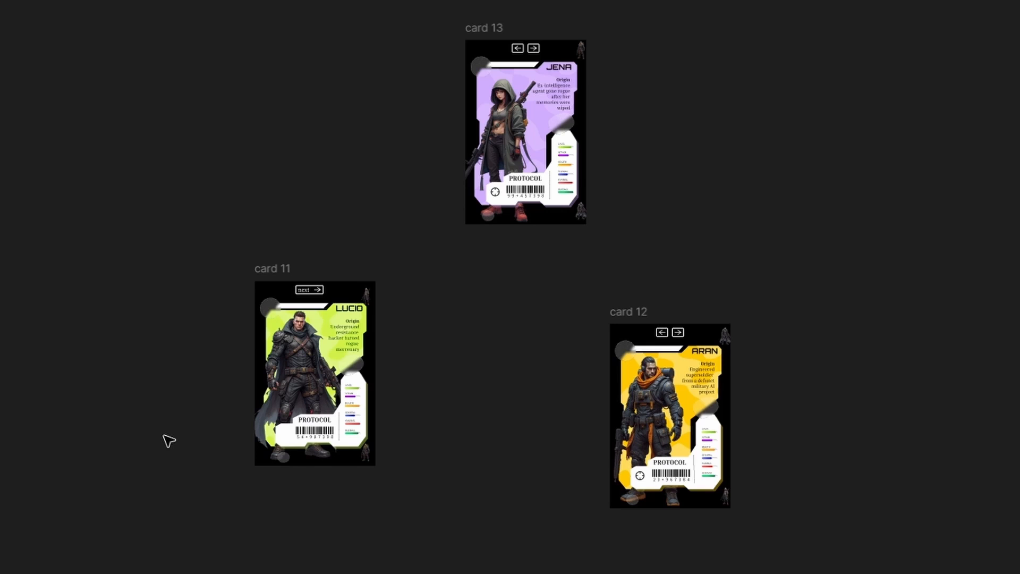
{"action": "scroll", "coordinate": [200, 453], "scroll_direction": "up", "scroll_amount": 5}
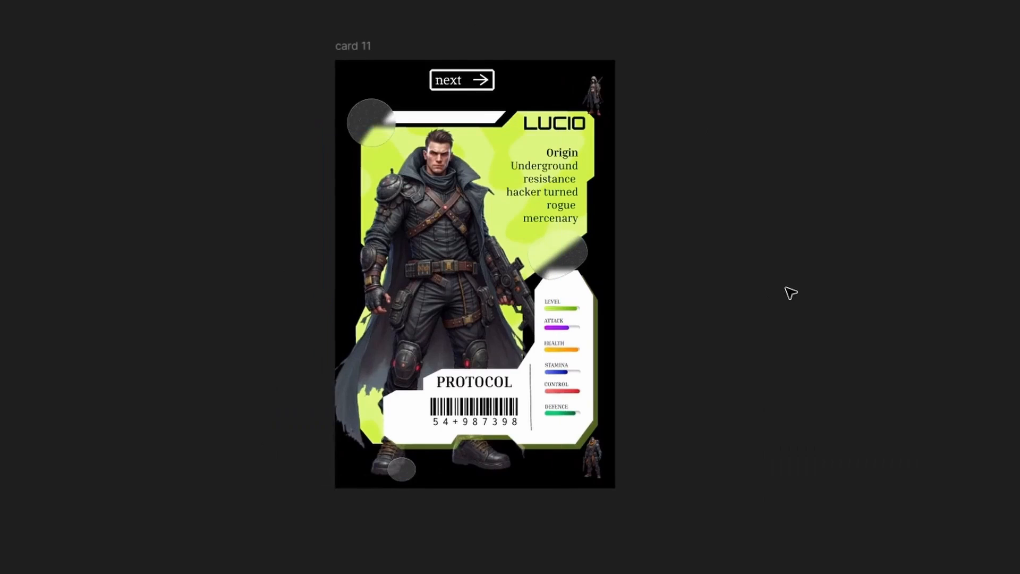
{"action": "scroll", "coordinate": [788, 292], "scroll_direction": "down", "scroll_amount": 4}
{"action": "scroll", "coordinate": [1002, 208], "scroll_direction": "up", "scroll_amount": 3}
{"action": "left_click", "coordinate": [471, 179]}
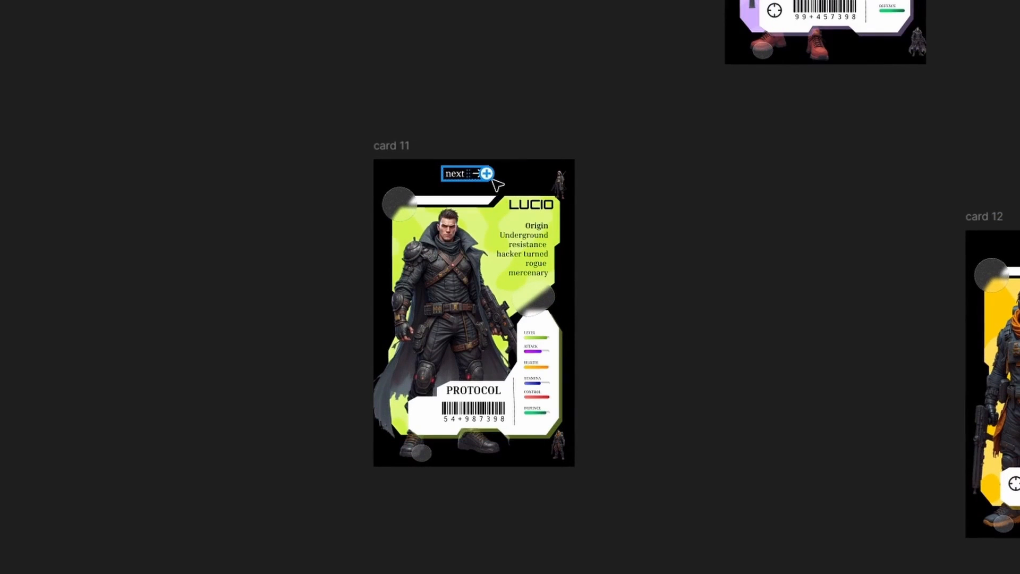
{"action": "scroll", "coordinate": [497, 184], "scroll_direction": "up", "scroll_amount": 1}
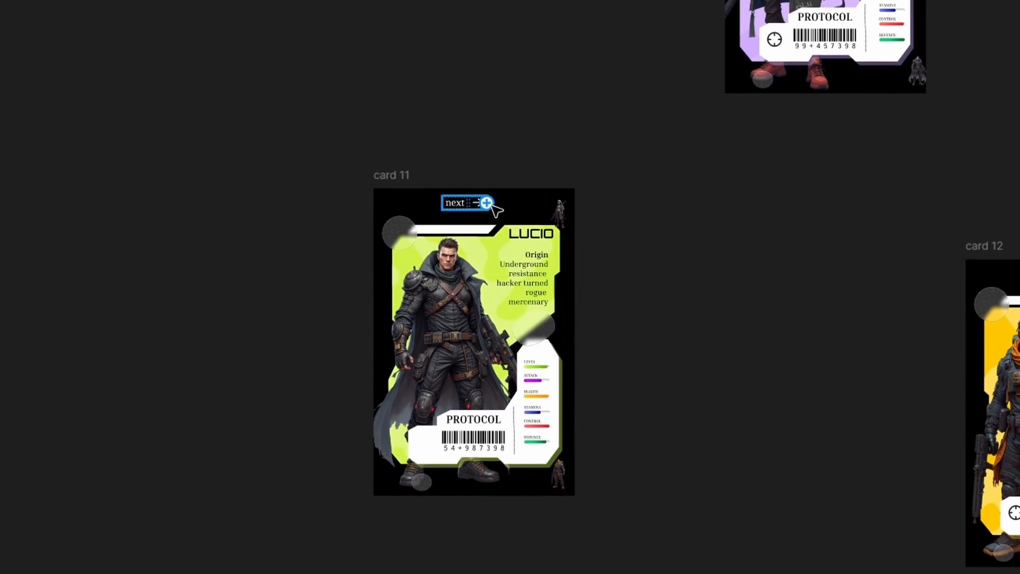
{"action": "left_click_drag", "start_coordinate": [490, 204], "coordinate": [739, 108]}
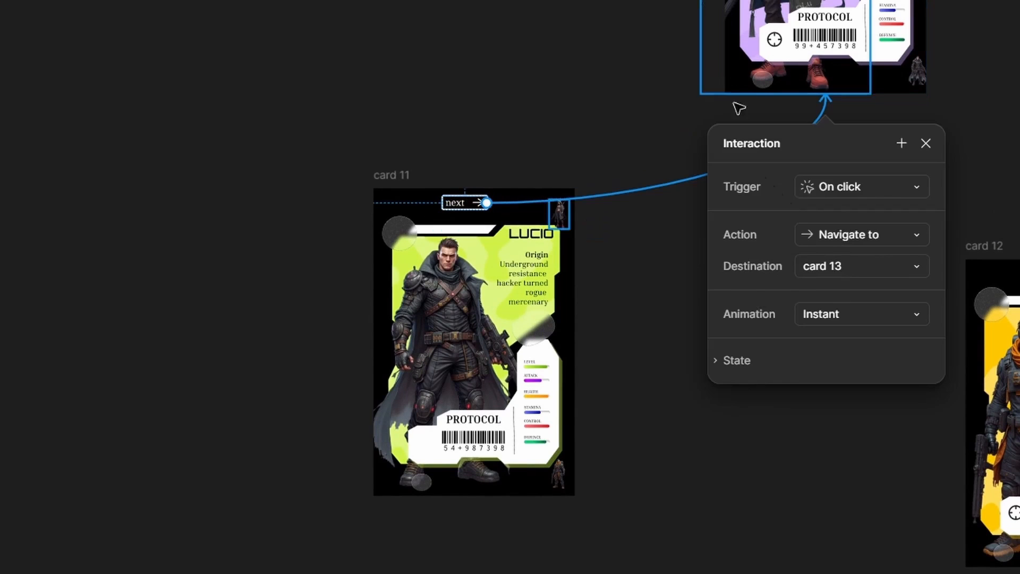
{"action": "left_click_drag", "start_coordinate": [777, 141], "coordinate": [684, 155]}
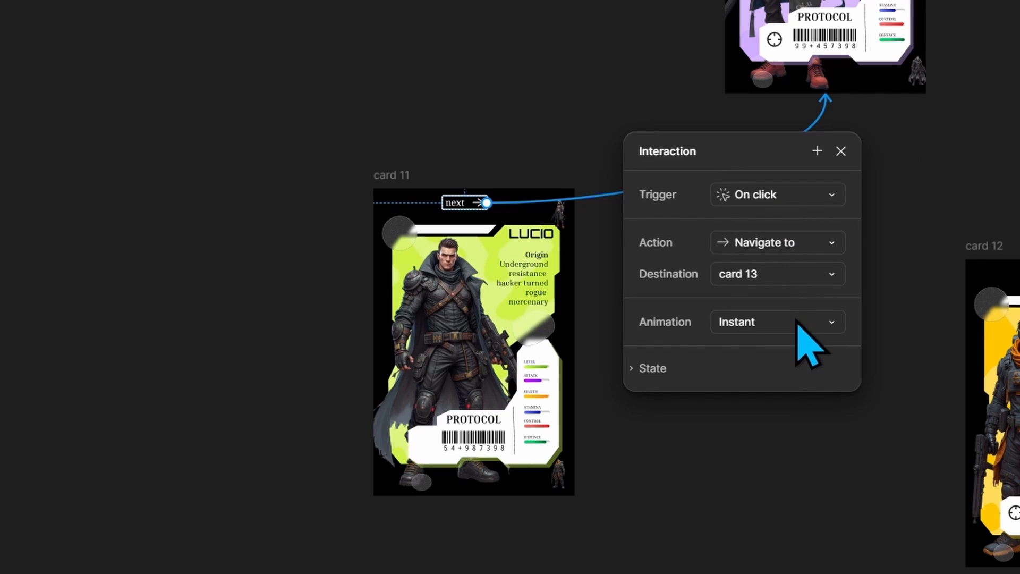
Set the next button's interaction to Smart animate with a Gentle curve and a 2000 ms duration
{"action": "left_click", "coordinate": [831, 323]}
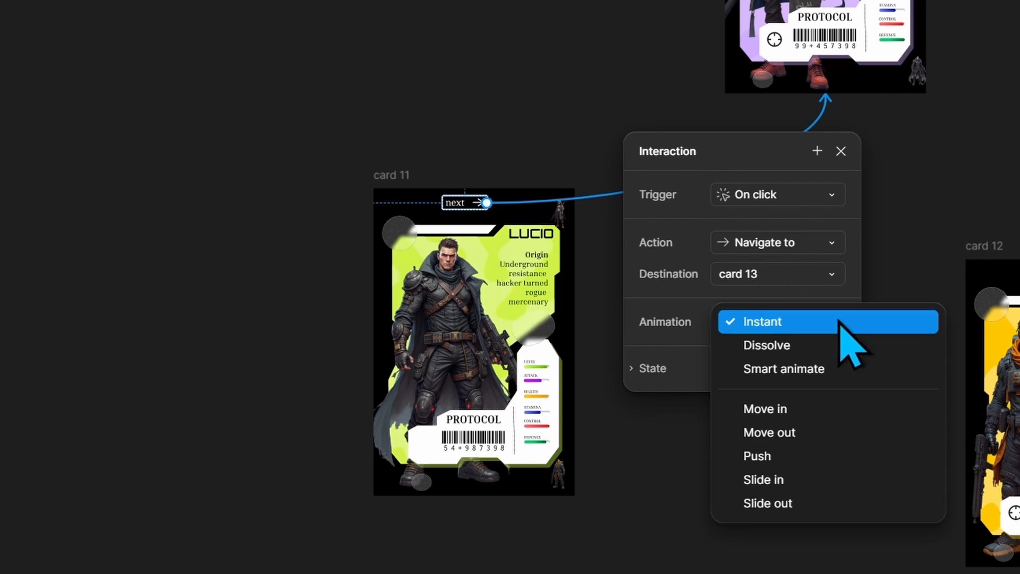
{"action": "left_click", "coordinate": [832, 368]}
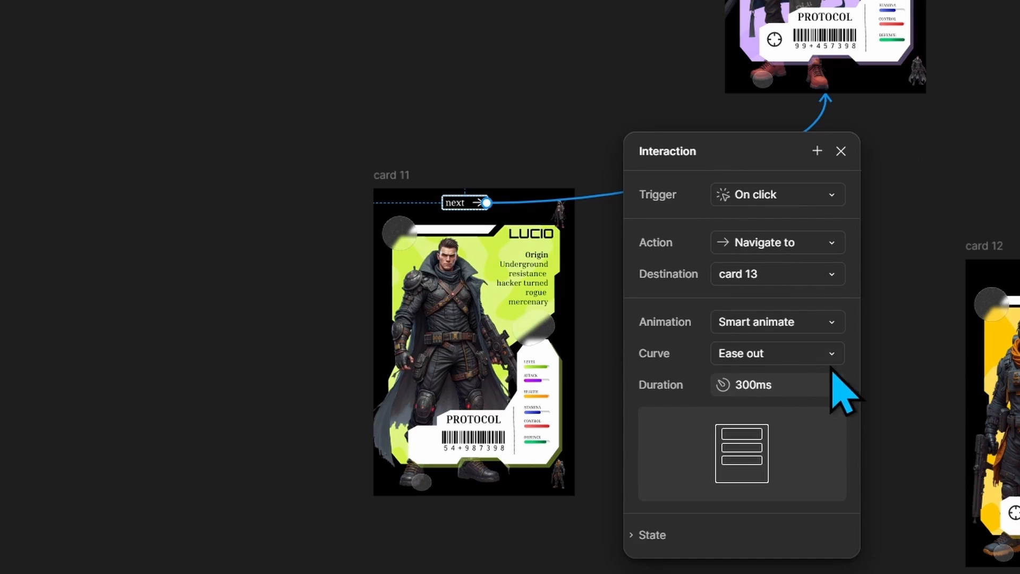
{"action": "left_click", "coordinate": [794, 353]}
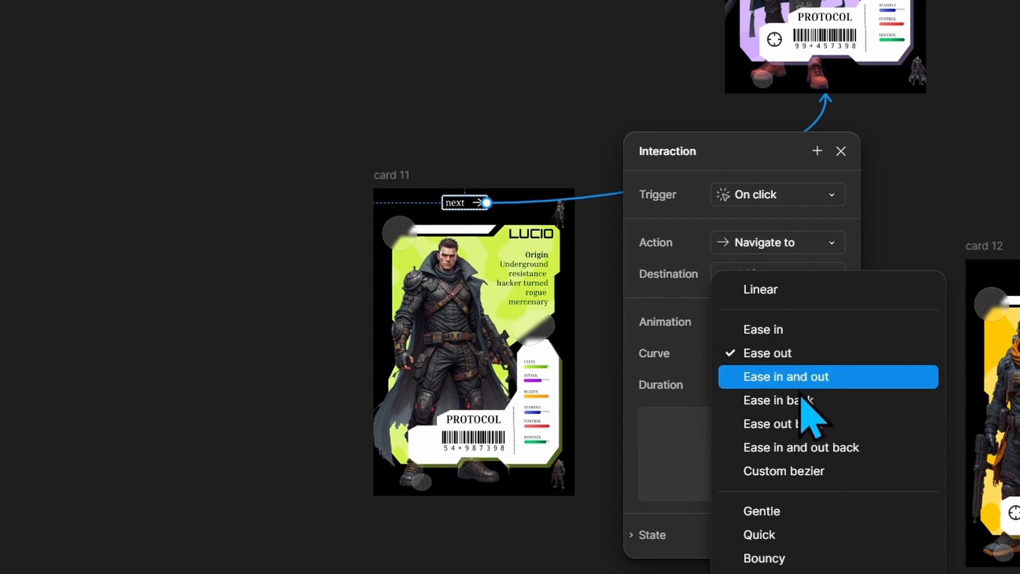
{"action": "left_click", "coordinate": [821, 539]}
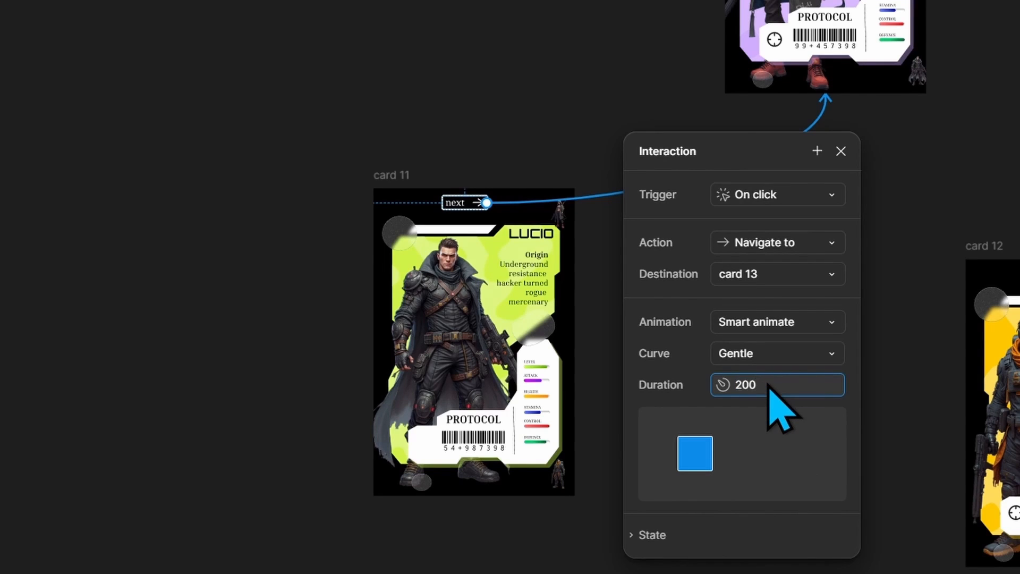
{"action": "key", "text": "Return"}
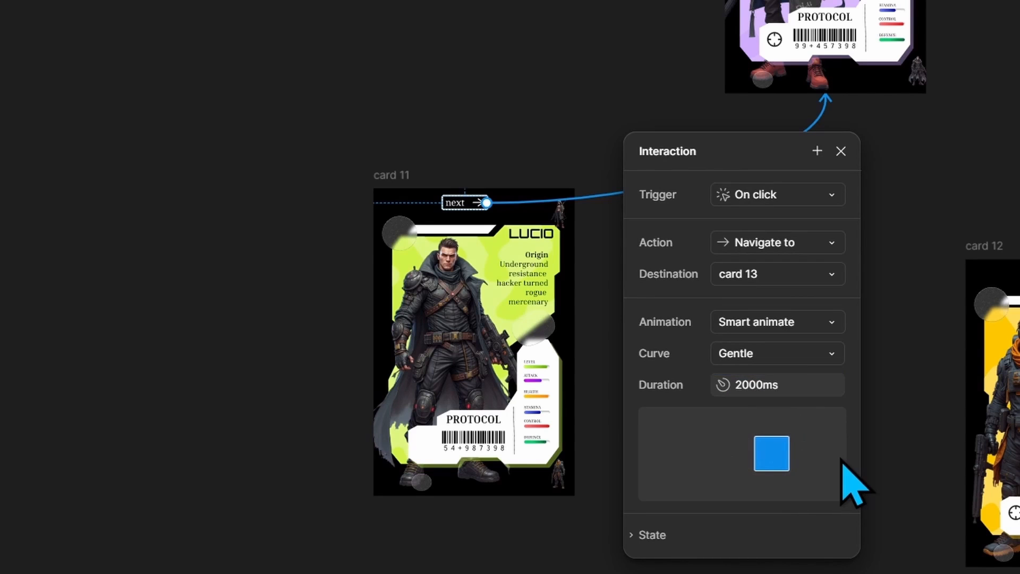
{"action": "left_click", "coordinate": [842, 151]}
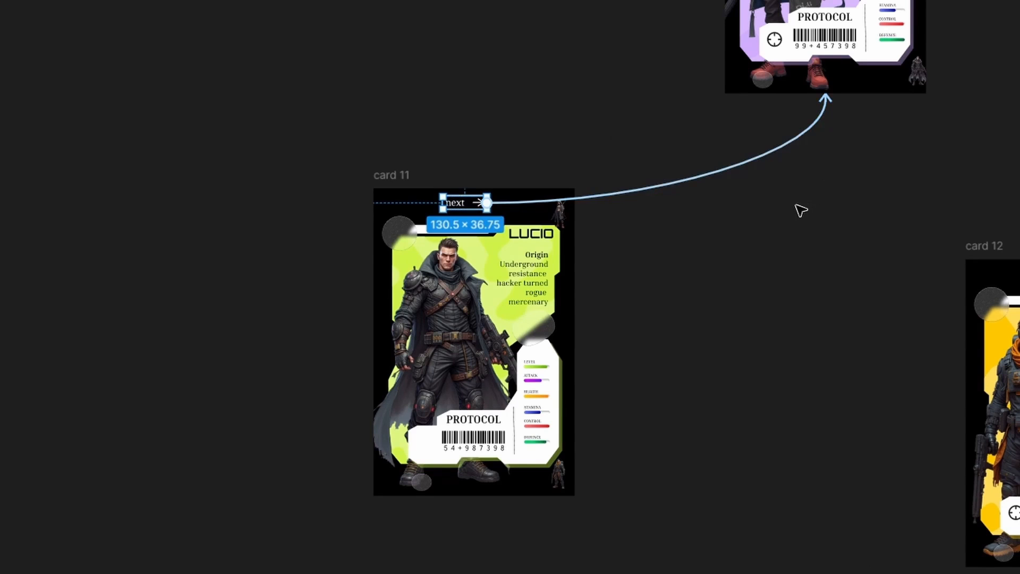
Link card 13's back arrow to card 11 with an on-click Navigate to interaction, using Smart animate, Gentle, 2000 ms
{"action": "scroll", "coordinate": [801, 210], "scroll_direction": "up", "scroll_amount": 5}
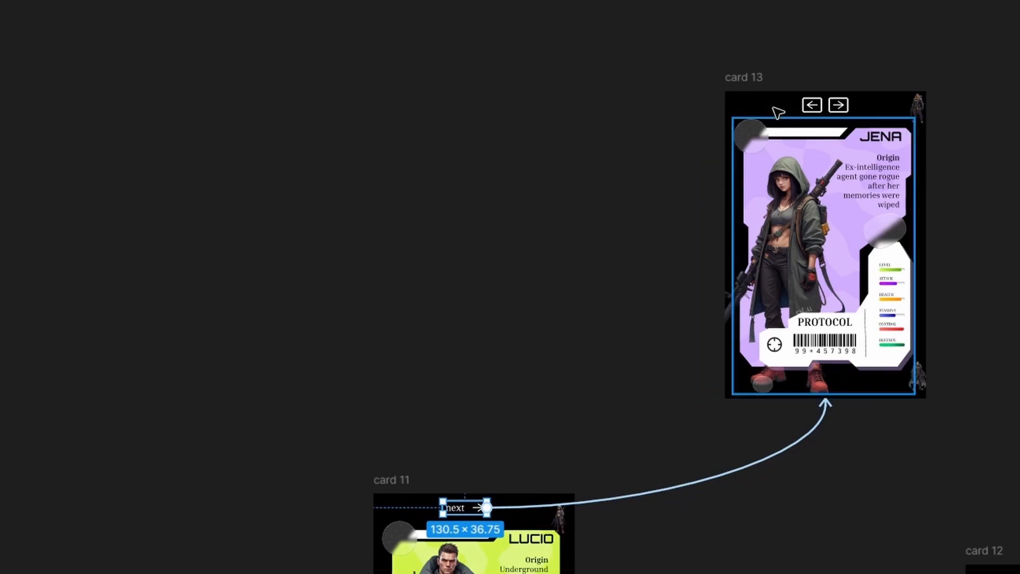
{"action": "left_click", "coordinate": [745, 81]}
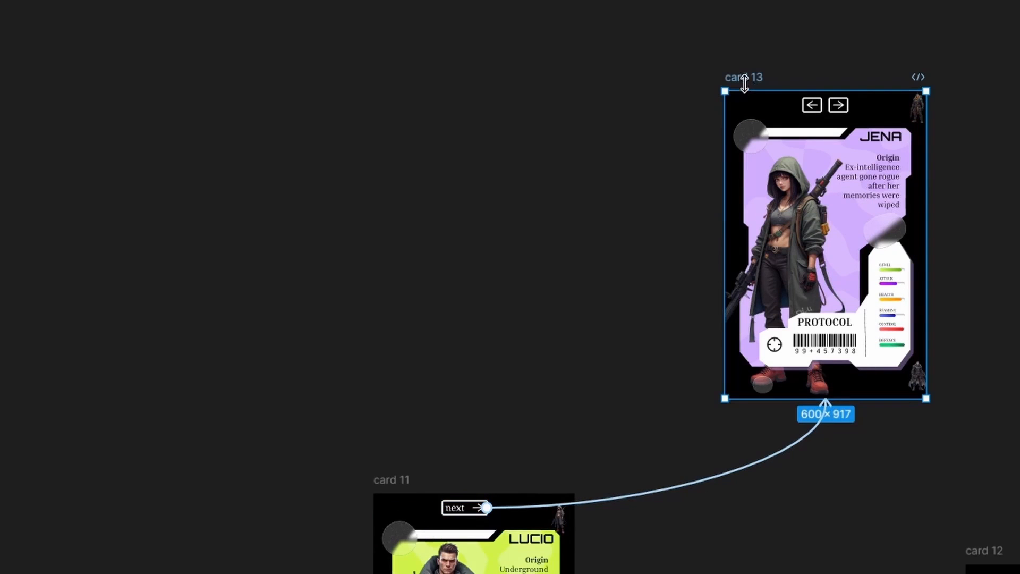
{"action": "left_click", "coordinate": [811, 108]}
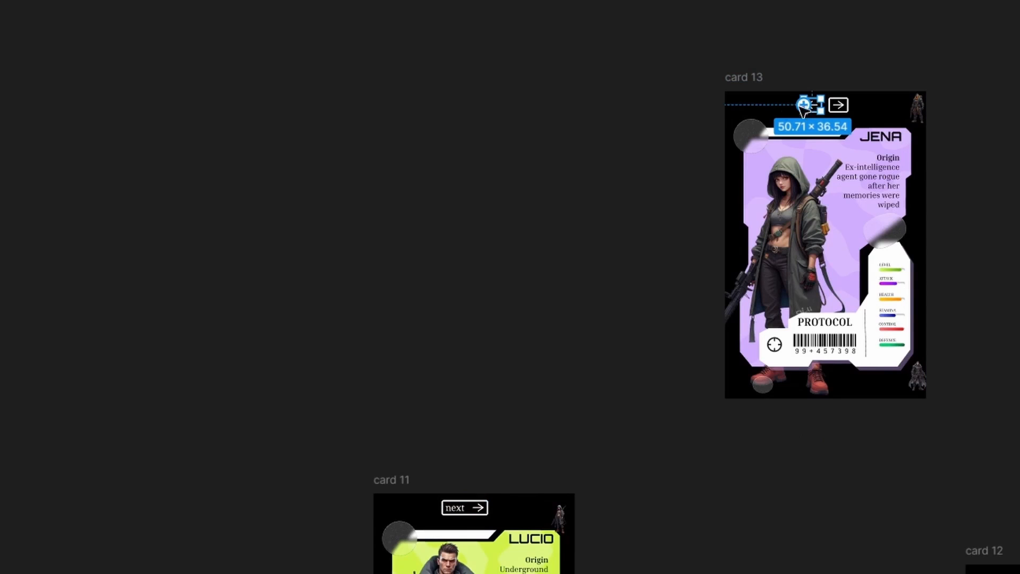
{"action": "left_click_drag", "start_coordinate": [804, 105], "coordinate": [495, 482]}
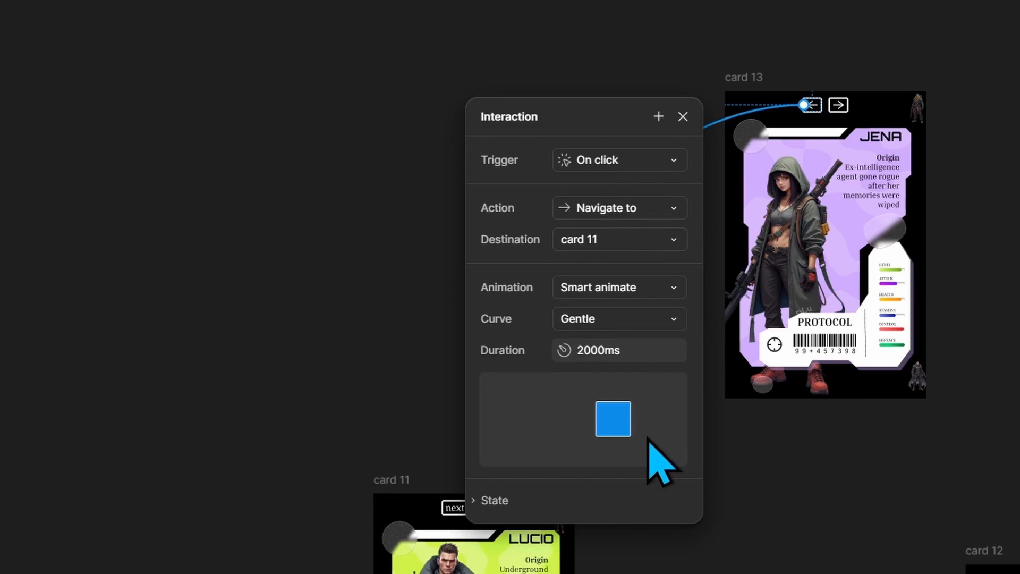
{"action": "left_click", "coordinate": [682, 116]}
Link card 13's forward arrow button to card 12
{"action": "scroll", "coordinate": [689, 110], "scroll_direction": "down", "scroll_amount": 1}
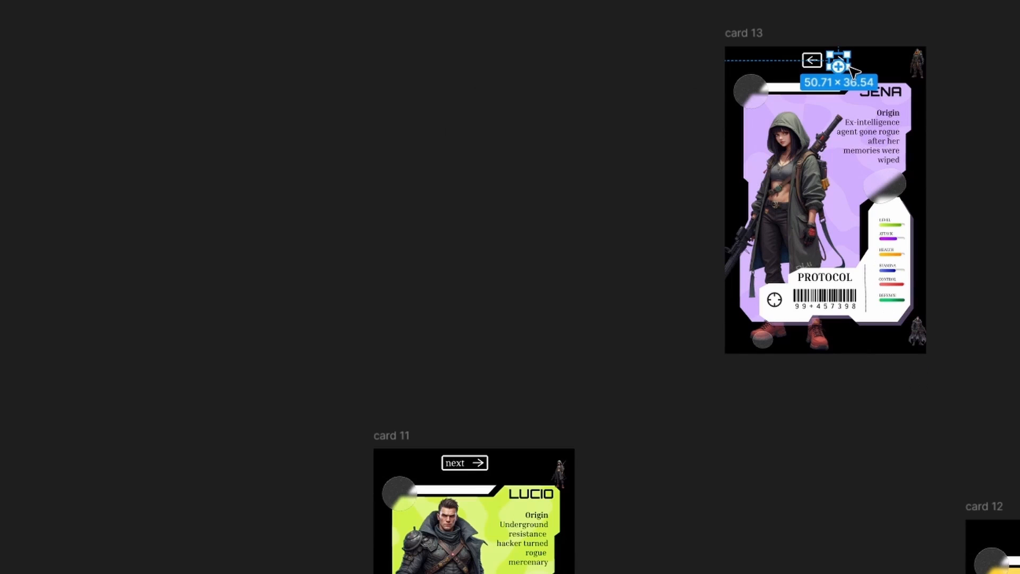
{"action": "scroll", "coordinate": [881, 109], "scroll_direction": "down", "scroll_amount": 3}
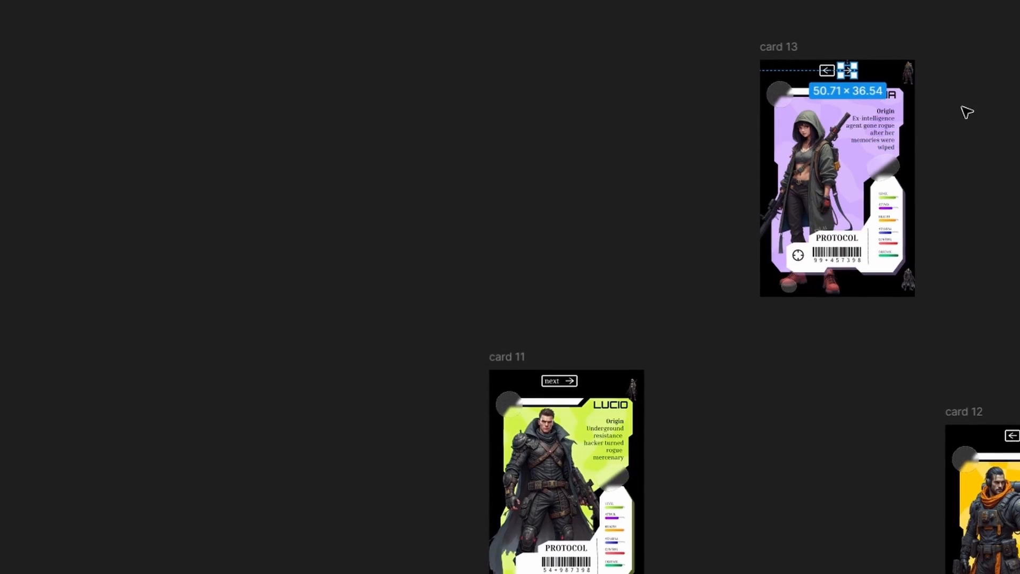
{"action": "left_click_drag", "start_coordinate": [825, 358], "coordinate": [599, 384]}
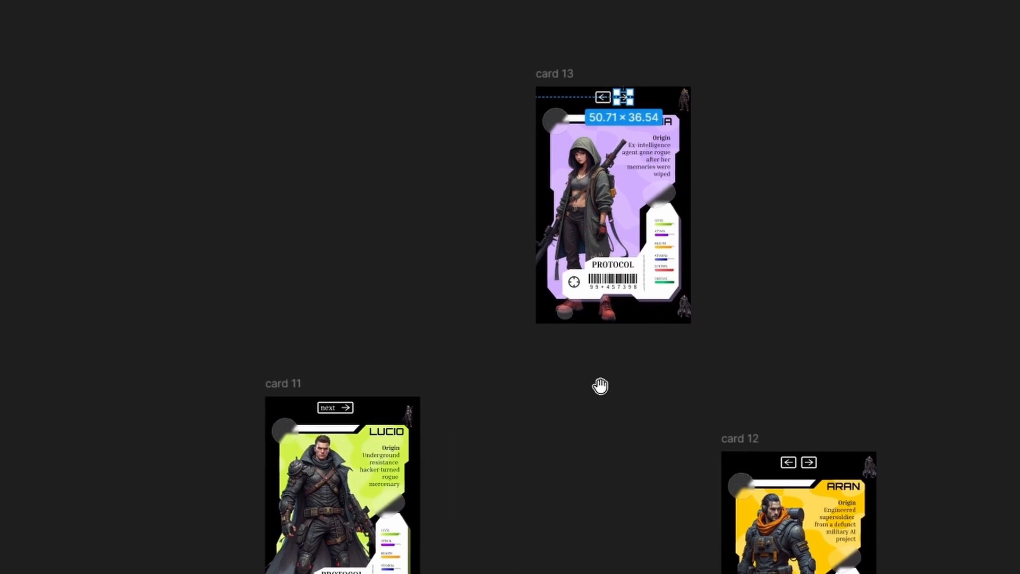
{"action": "scroll", "coordinate": [808, 244], "scroll_direction": "up", "scroll_amount": 1}
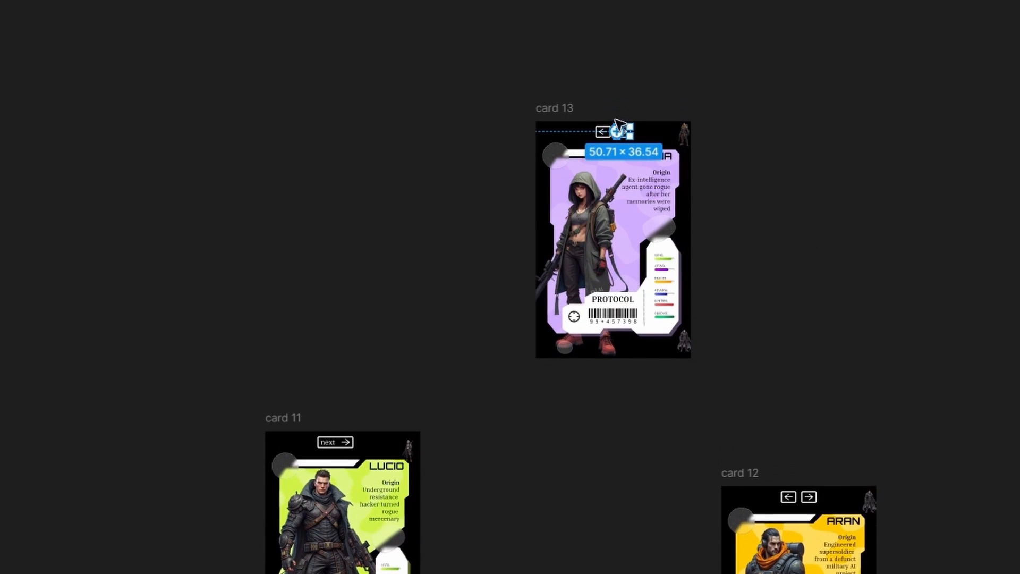
{"action": "left_click_drag", "start_coordinate": [637, 134], "coordinate": [800, 485]}
{"action": "left_click_drag", "start_coordinate": [816, 553], "coordinate": [802, 212]}
{"action": "left_click", "coordinate": [891, 201]}
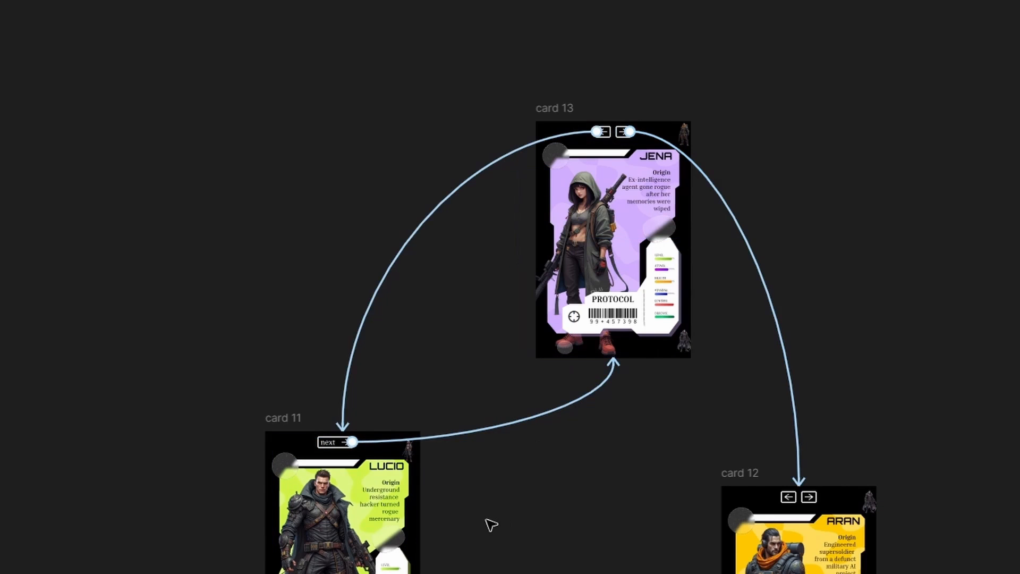
Link card 12's back arrow to card 13 with an on-click Navigate to interaction, using Smart animate, Gentle, 2000 ms
{"action": "scroll", "coordinate": [547, 453], "scroll_direction": "down", "scroll_amount": 5}
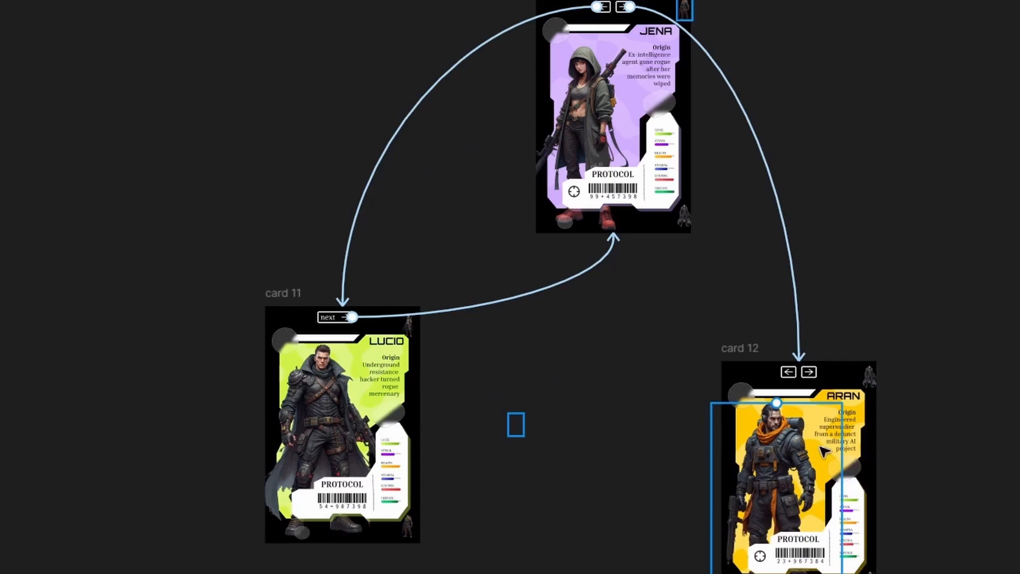
{"action": "scroll", "coordinate": [825, 453], "scroll_direction": "up", "scroll_amount": 3}
{"action": "left_click", "coordinate": [769, 332]}
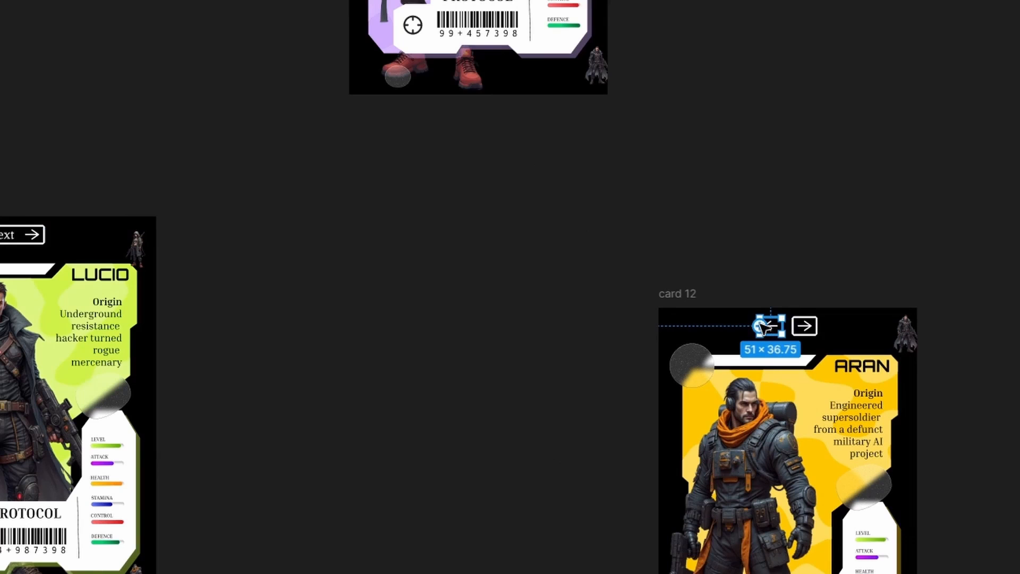
{"action": "left_click_drag", "start_coordinate": [760, 326], "coordinate": [592, 72]}
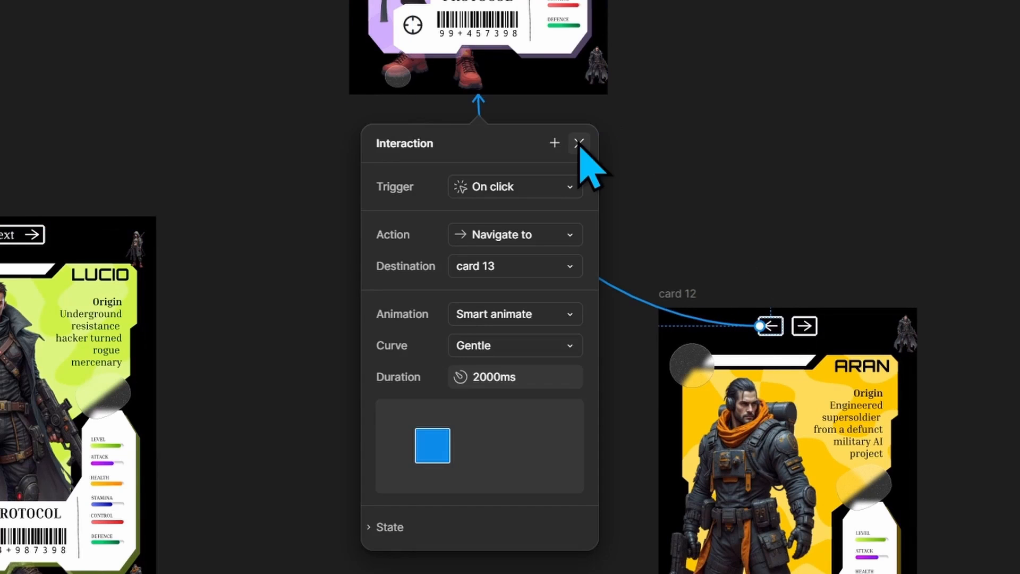
{"action": "left_click", "coordinate": [579, 141]}
Link card 12's forward arrow to card 11 with an on-click Navigate to interaction, using Smart animate, Gentle, 2000 ms
{"action": "left_click", "coordinate": [807, 330]}
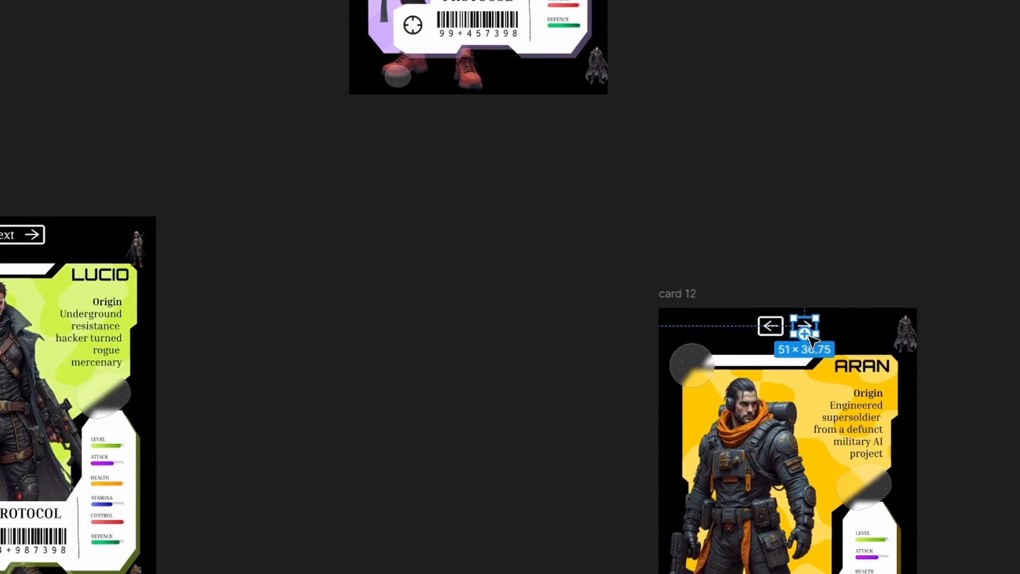
{"action": "left_click_drag", "start_coordinate": [794, 326], "coordinate": [584, 173]}
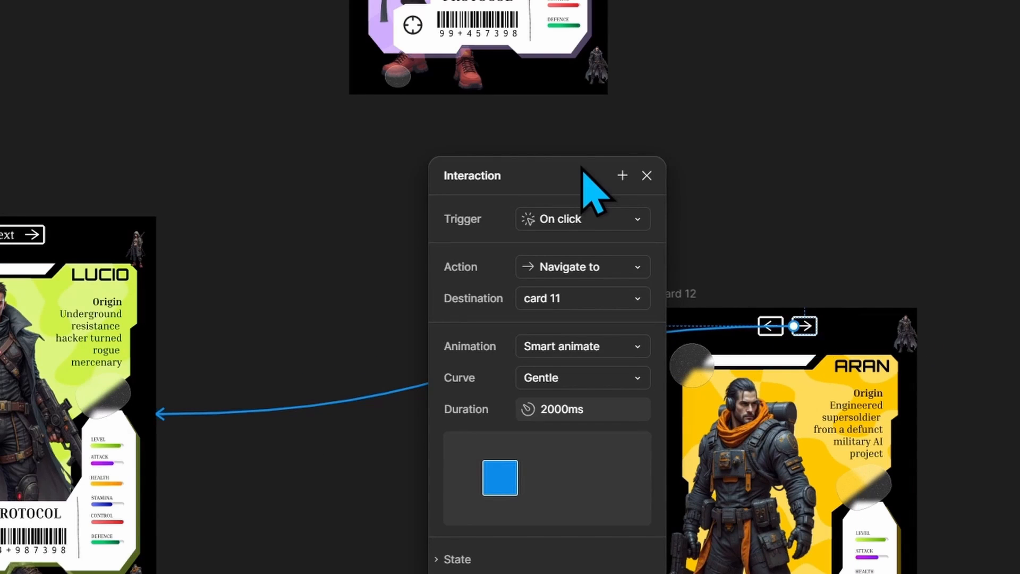
{"action": "left_click", "coordinate": [646, 175]}
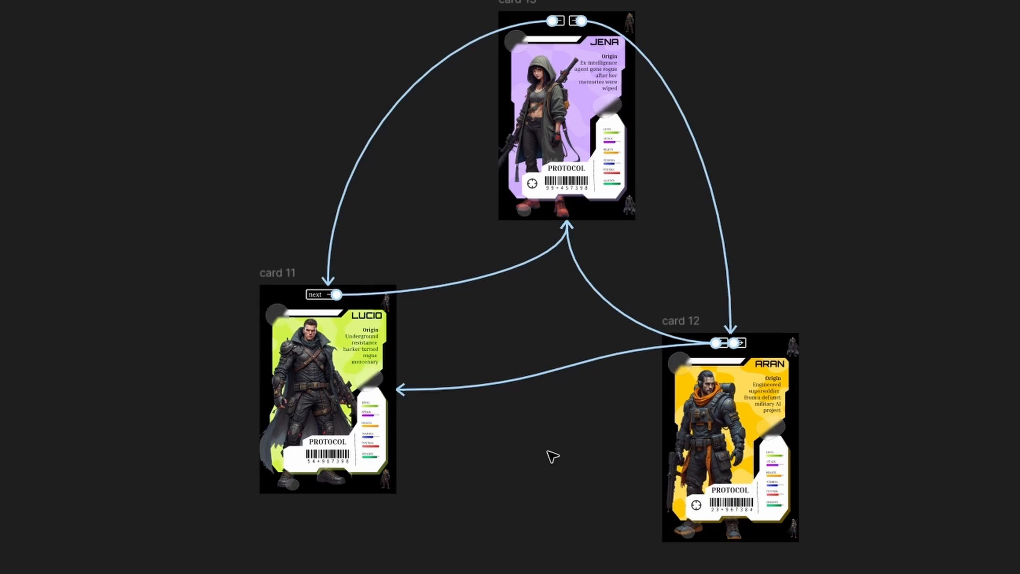
Make card 11 the flow starting point and name the flow "spinning card"
{"action": "scroll", "coordinate": [553, 457], "scroll_direction": "up", "scroll_amount": 1}
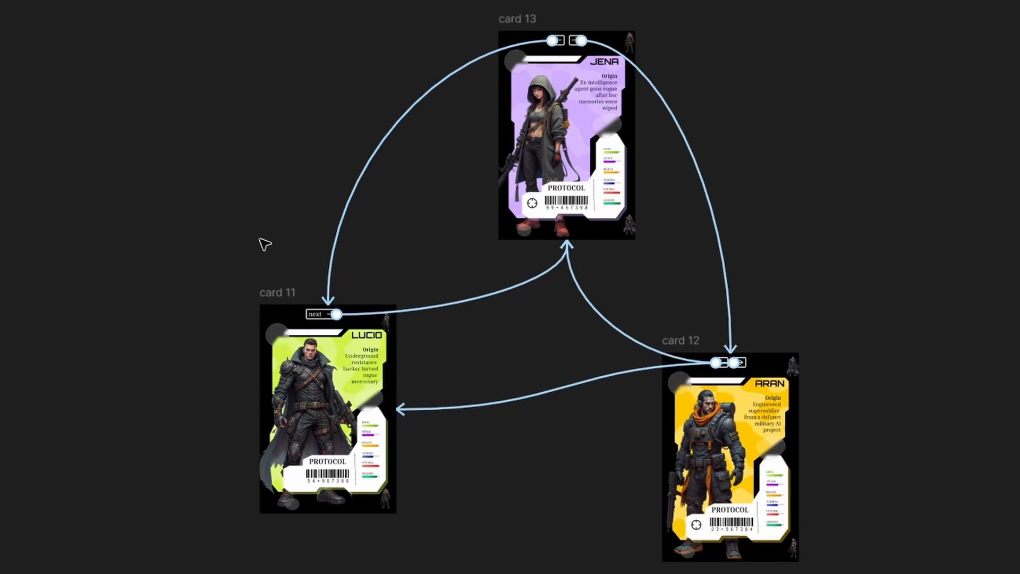
{"action": "left_click", "coordinate": [281, 295]}
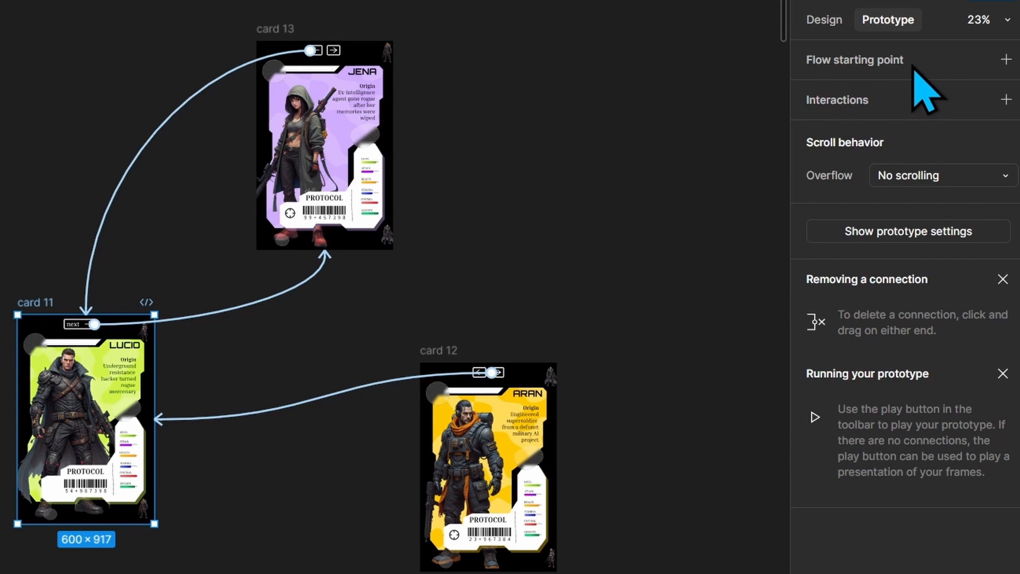
{"action": "left_click", "coordinate": [1007, 59]}
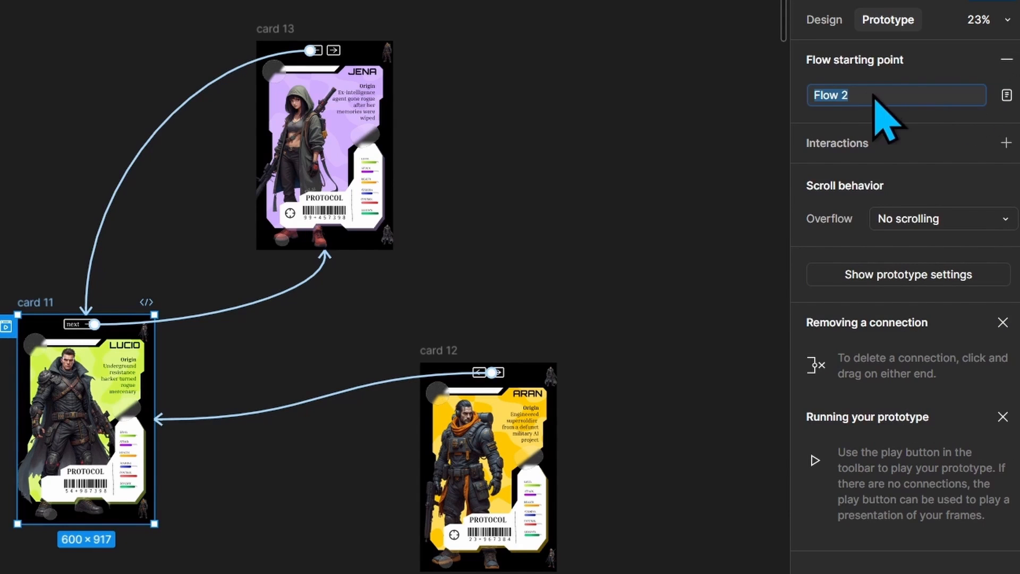
{"action": "type", "text": "spinning card"}
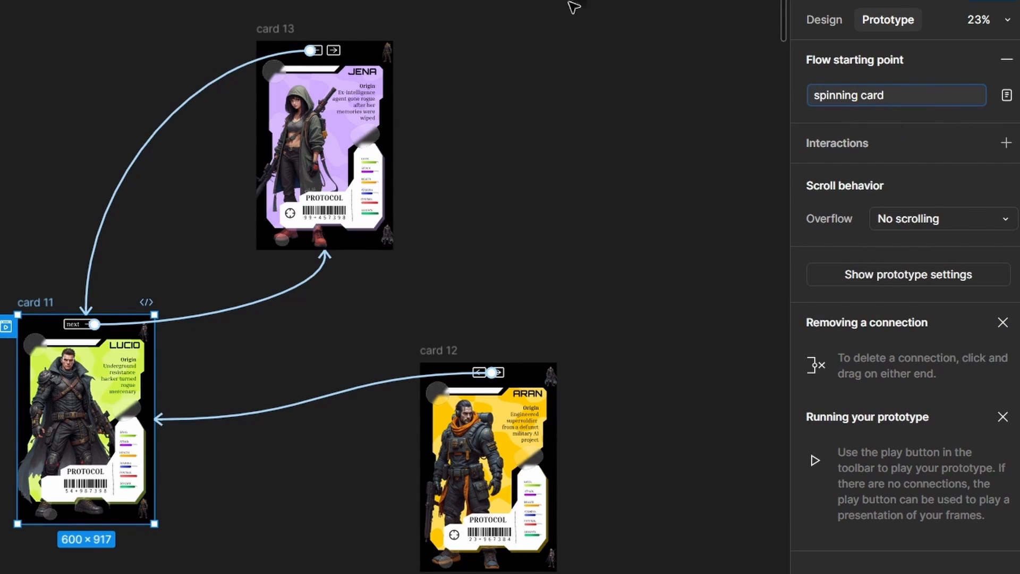
{"action": "left_click", "coordinate": [600, 178]}
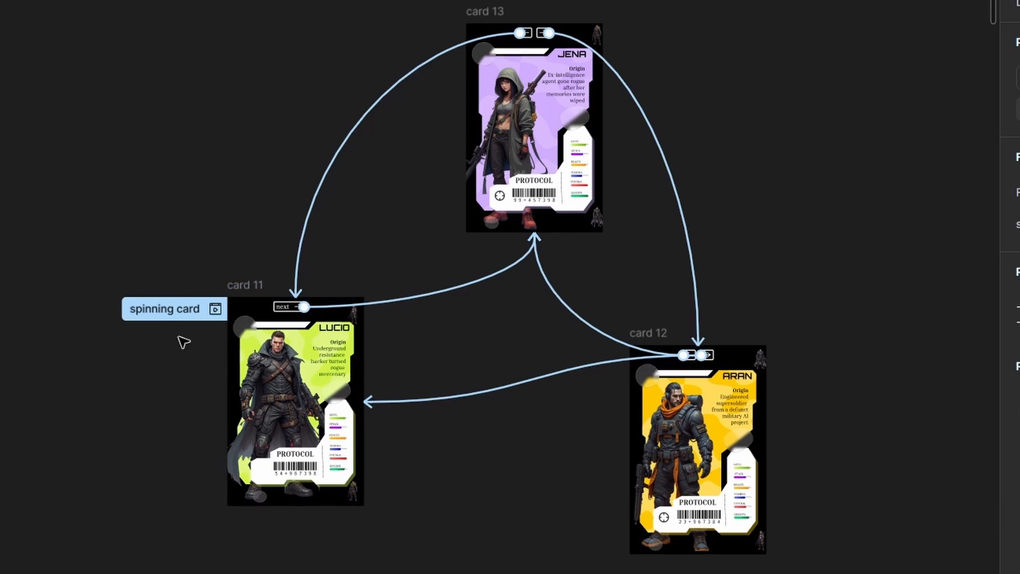
Preview the "spinning card" flow and test card 11's next button
{"action": "left_click", "coordinate": [215, 311]}
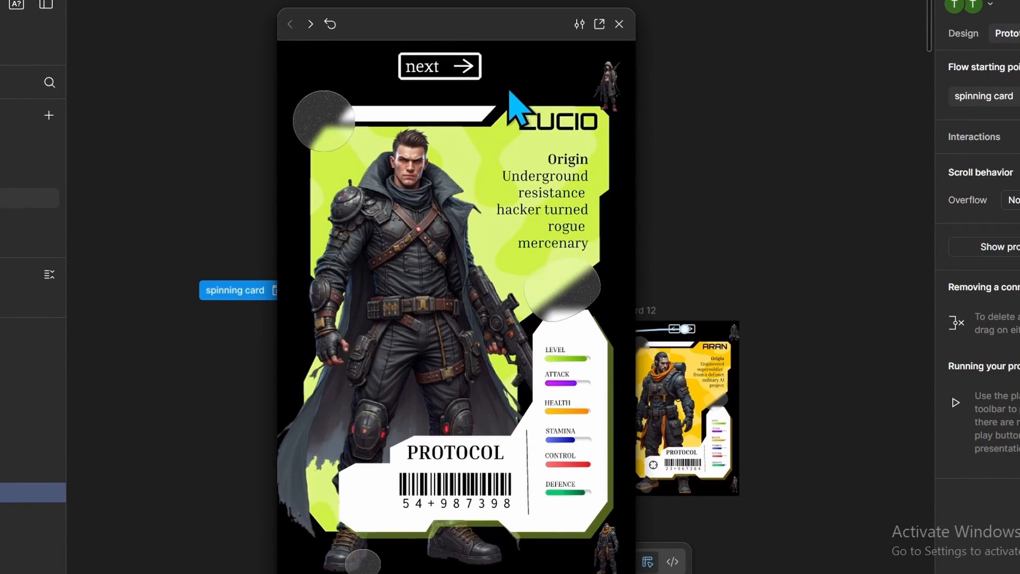
{"action": "left_click", "coordinate": [439, 73]}
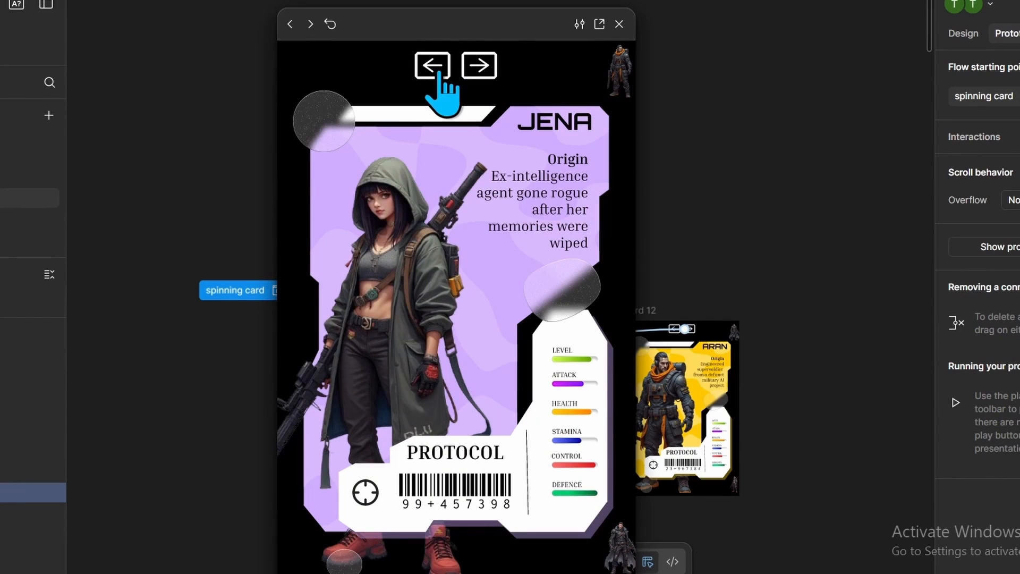
Test the forward and back arrows through cards 11, 13 and 12 in both directions in the preview, and close it
{"action": "left_click", "coordinate": [475, 75]}
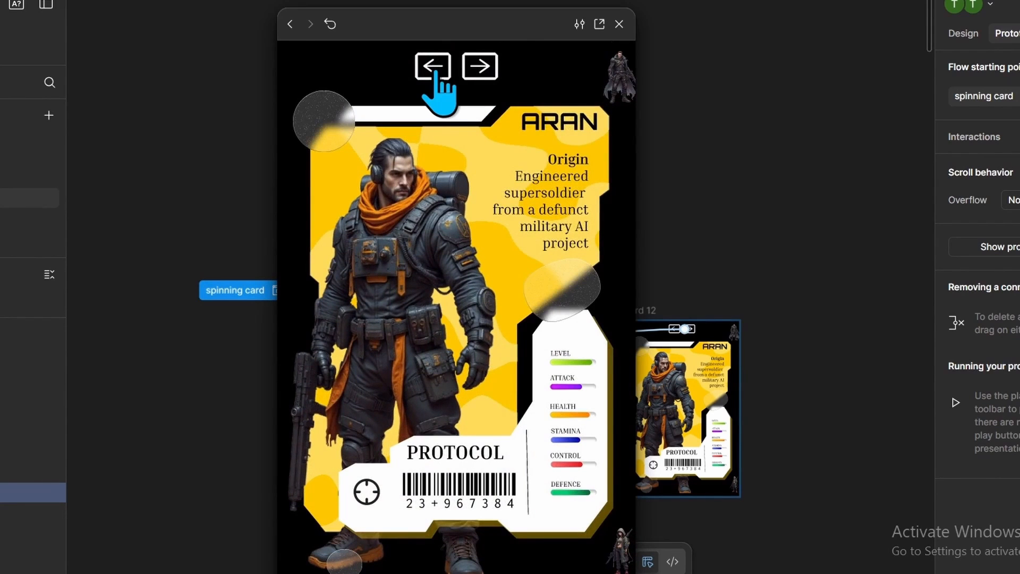
{"action": "left_click", "coordinate": [436, 75]}
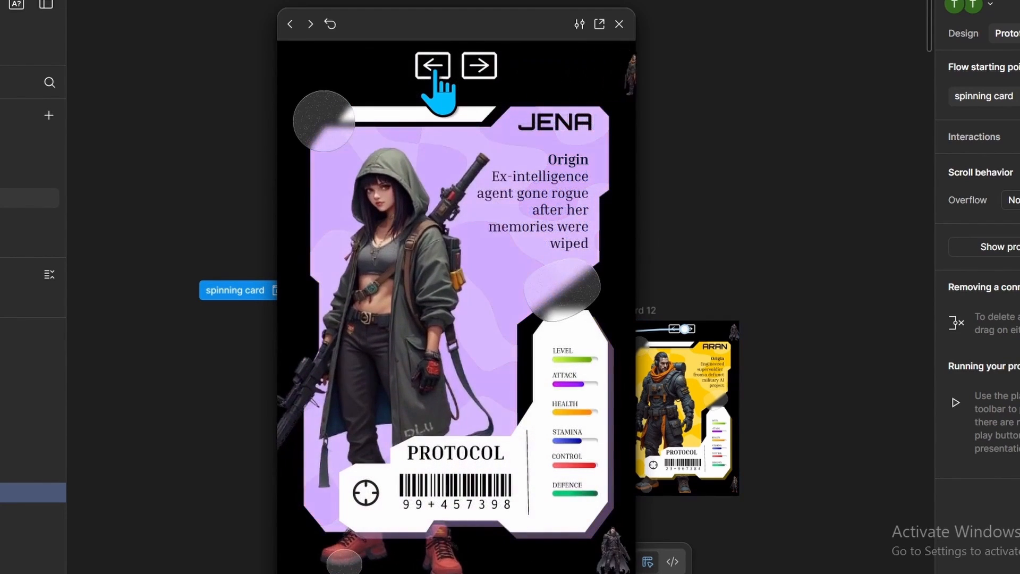
{"action": "left_click", "coordinate": [435, 72]}
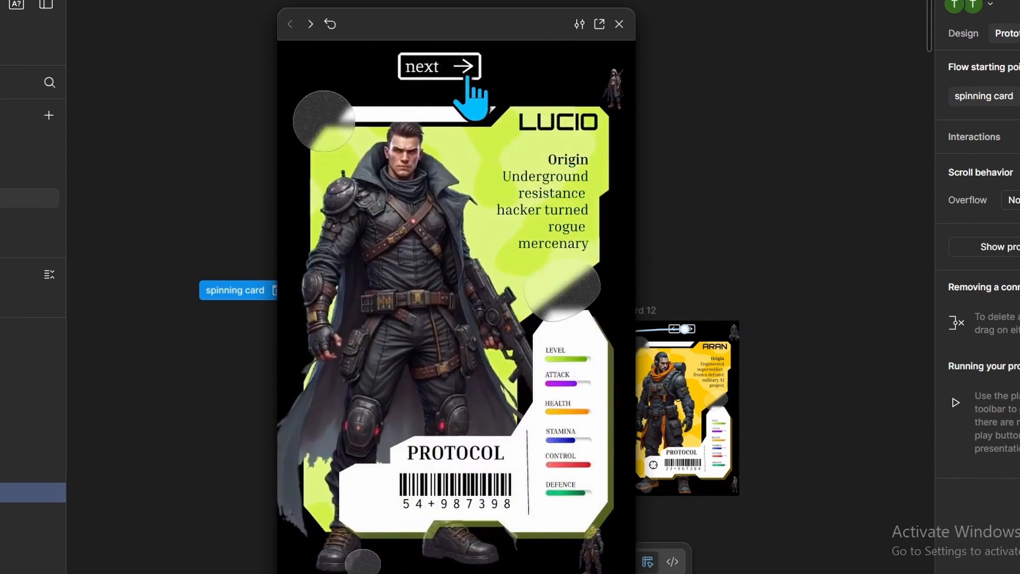
{"action": "left_click", "coordinate": [475, 79]}
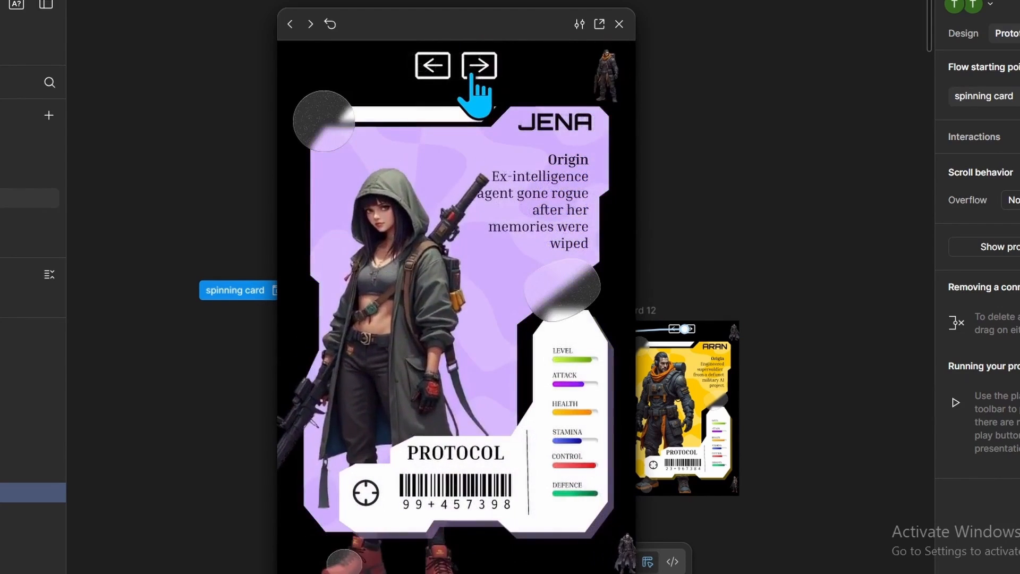
{"action": "left_click", "coordinate": [476, 77]}
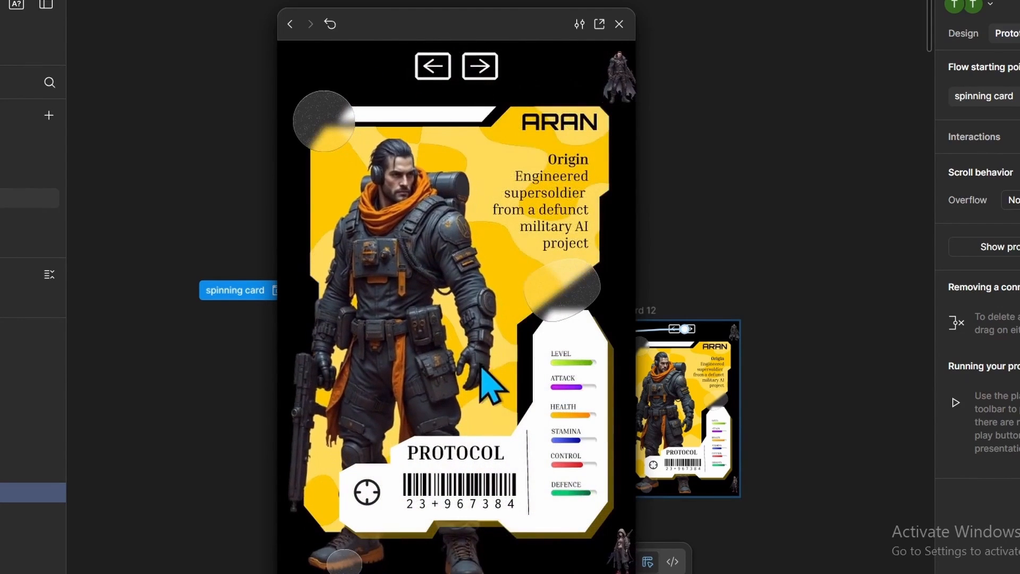
{"action": "left_click", "coordinate": [619, 25]}
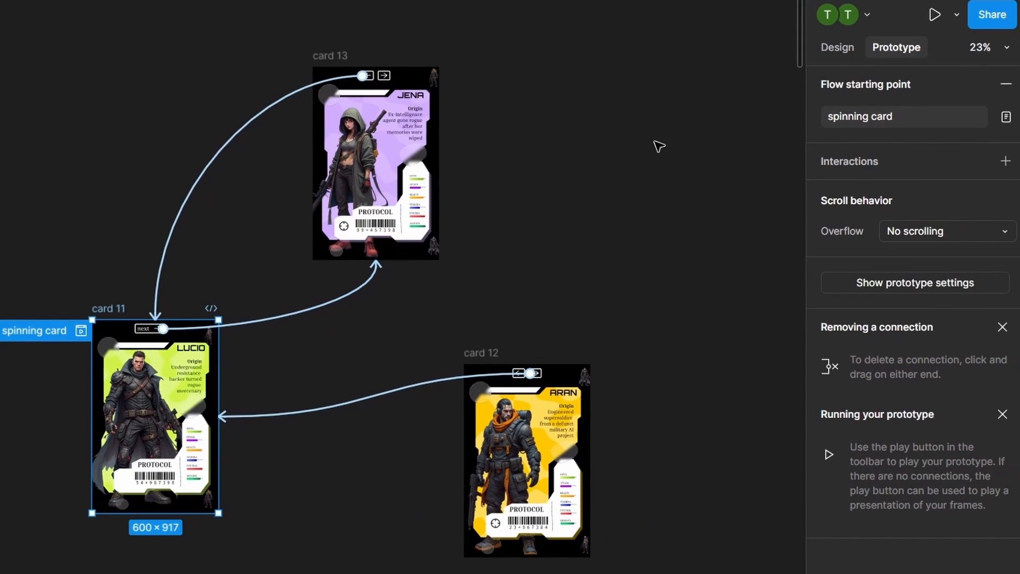
Present the prototype in the full presentation view and advance from card 11 through card 13 to card 12
{"action": "left_click", "coordinate": [937, 15]}
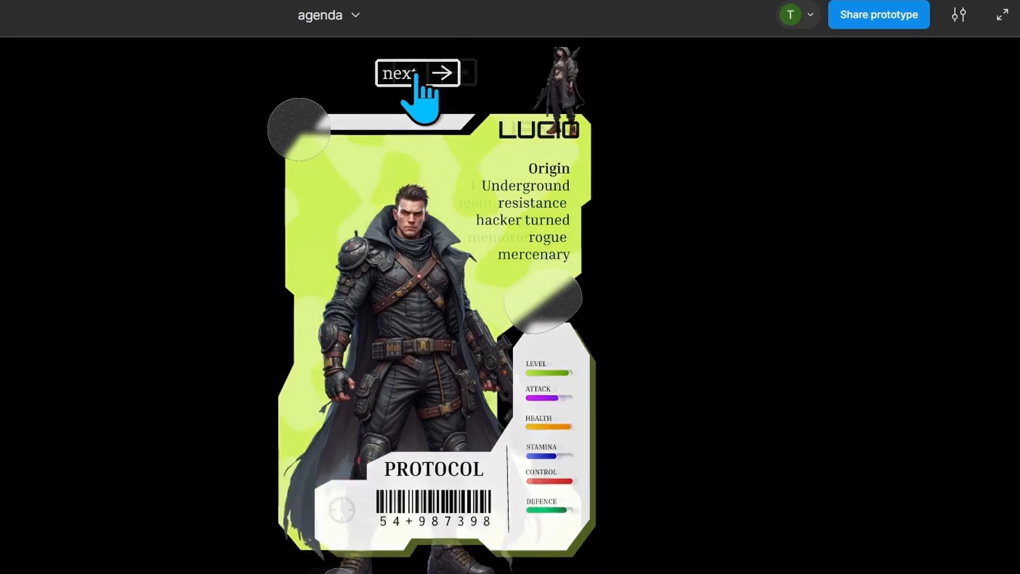
{"action": "left_click", "coordinate": [419, 76]}
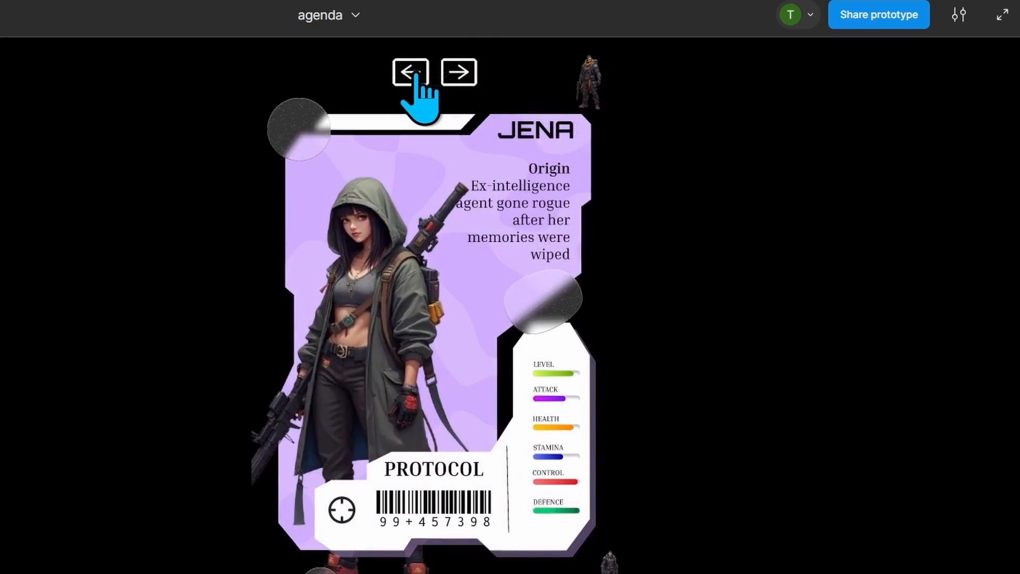
{"action": "left_click", "coordinate": [450, 77]}
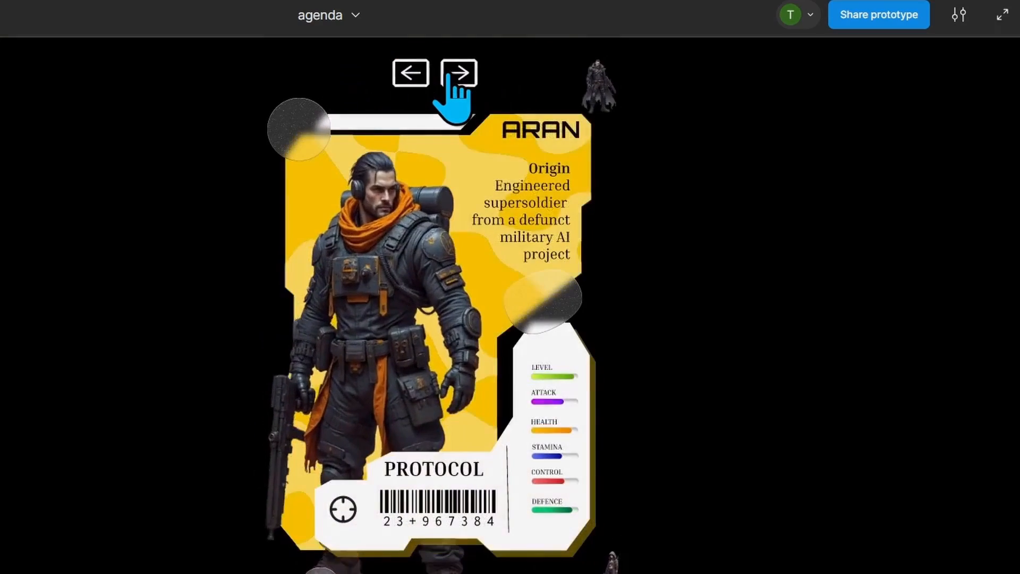